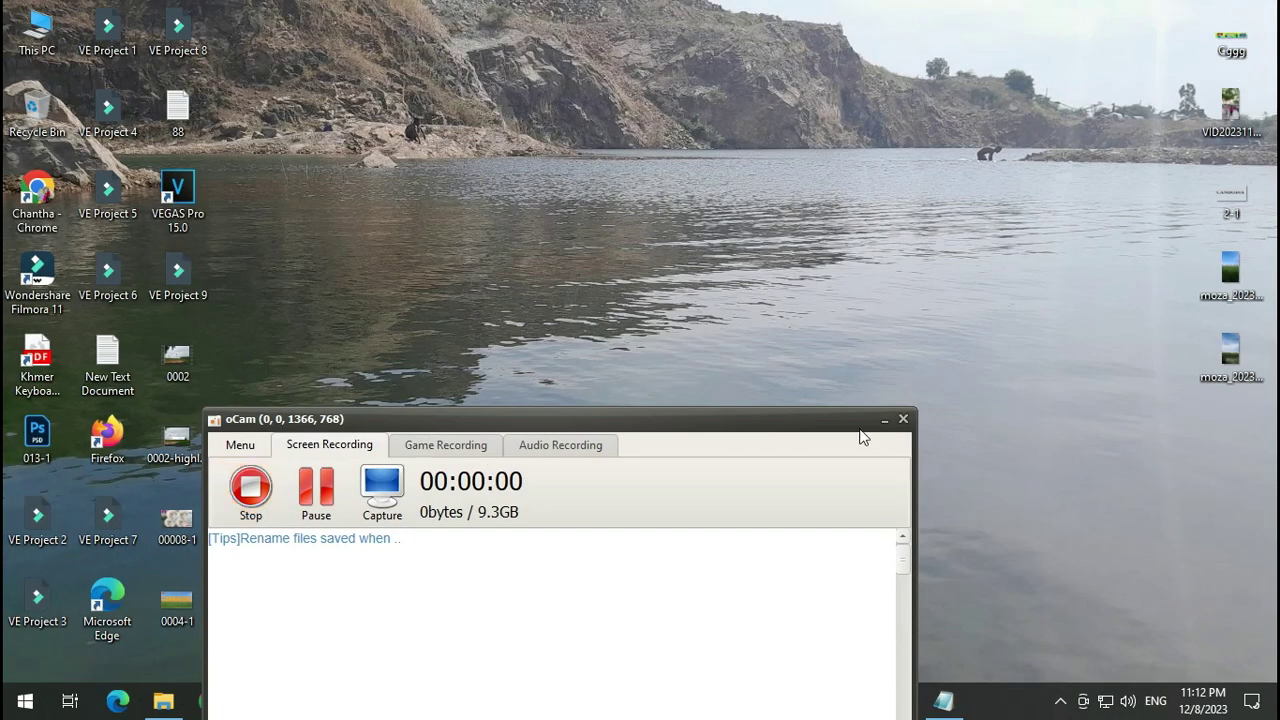
Step: Minimize the oCam recorder window and bring up the desktop's context menu
left_click(880, 419)
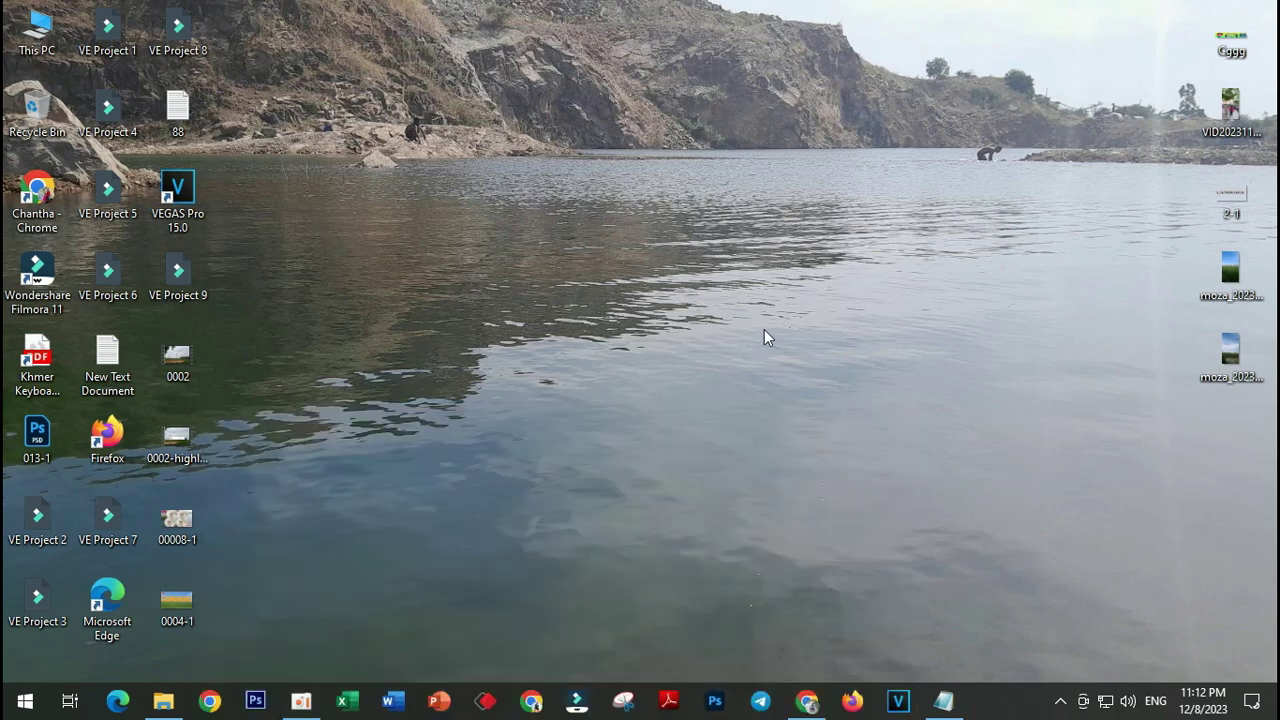
right_click(765, 330)
Step: Refresh the desktop, launch Chrome, and open the Gmail inbox with Quick settings showing
left_click(826, 388)
left_click(807, 701)
left_click(520, 492)
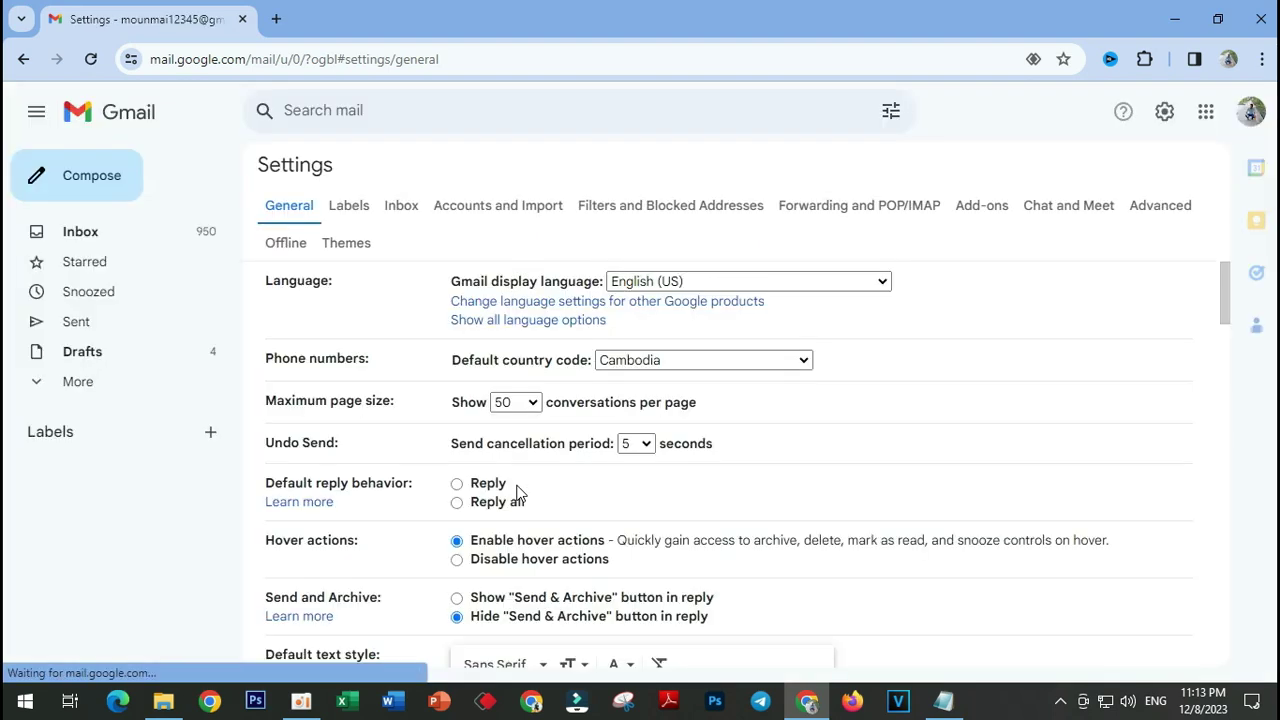
left_click(137, 244)
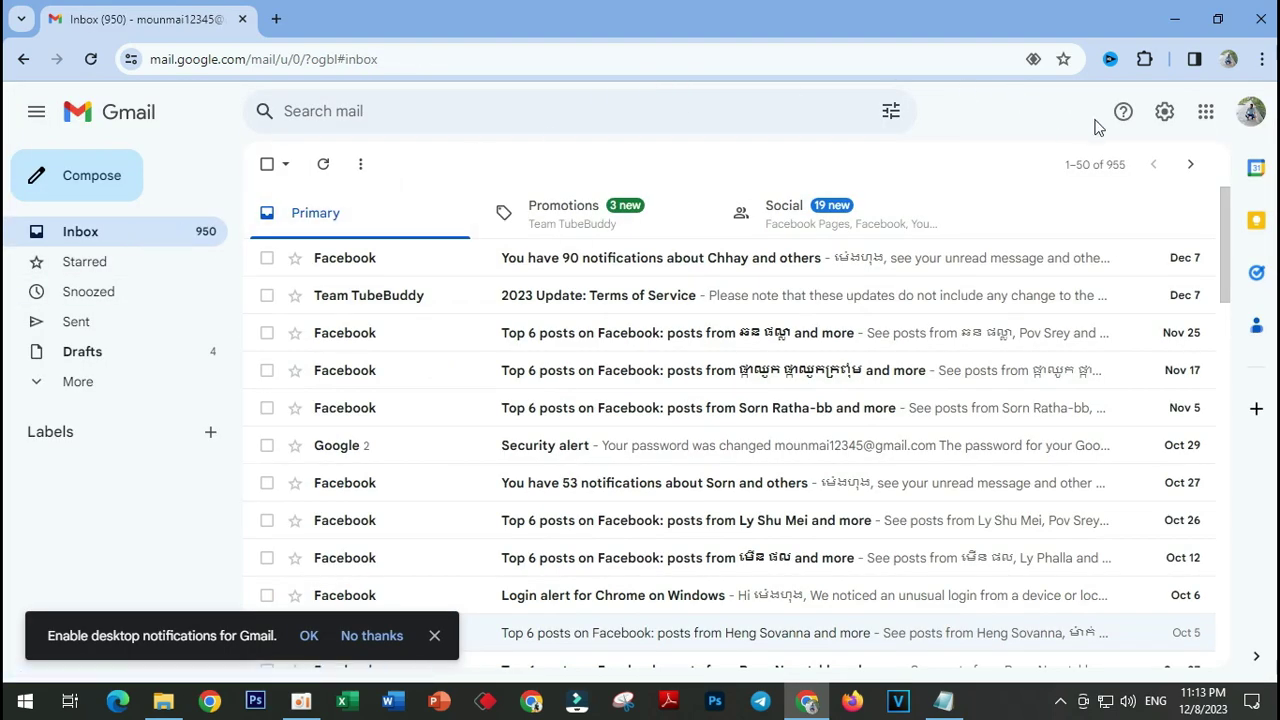
left_click(1166, 112)
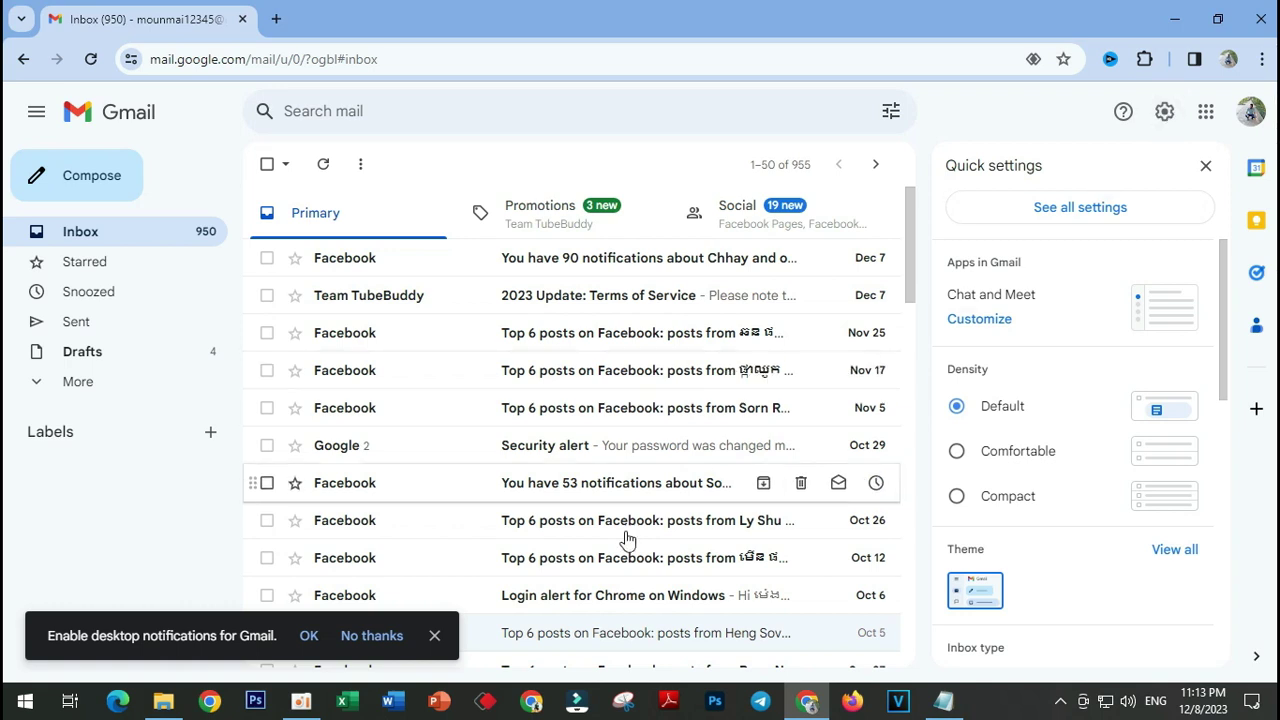
Step: Decline desktop notifications and open Gmail's full settings on the General tab
left_click(434, 636)
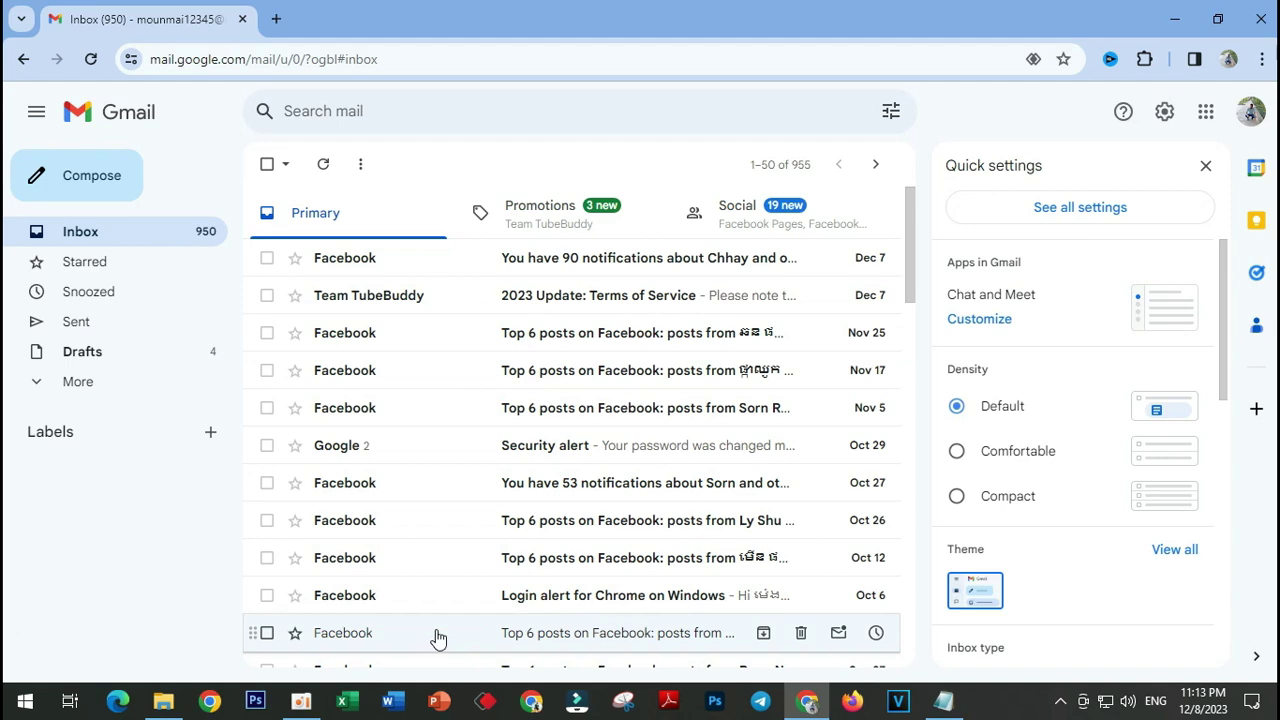
left_click(1092, 232)
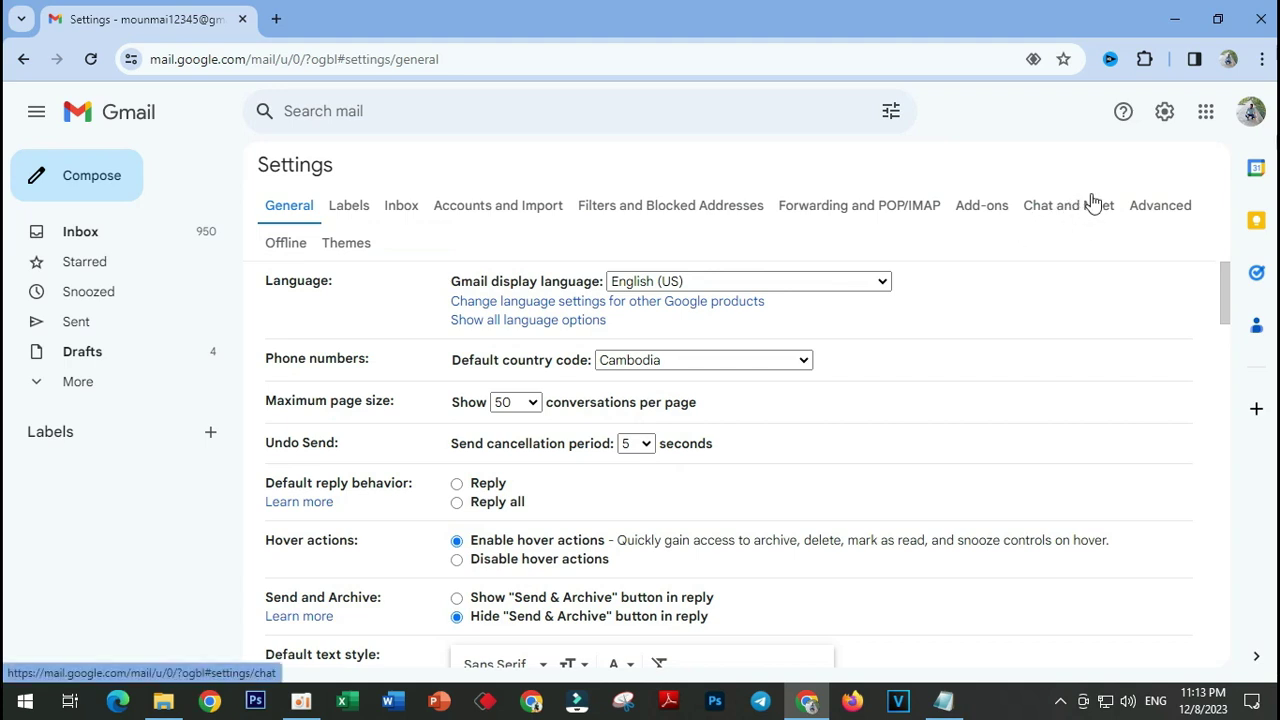
Step: Browse the Chat and Meet and Advanced settings tabs before landing on Themes
left_click(1066, 207)
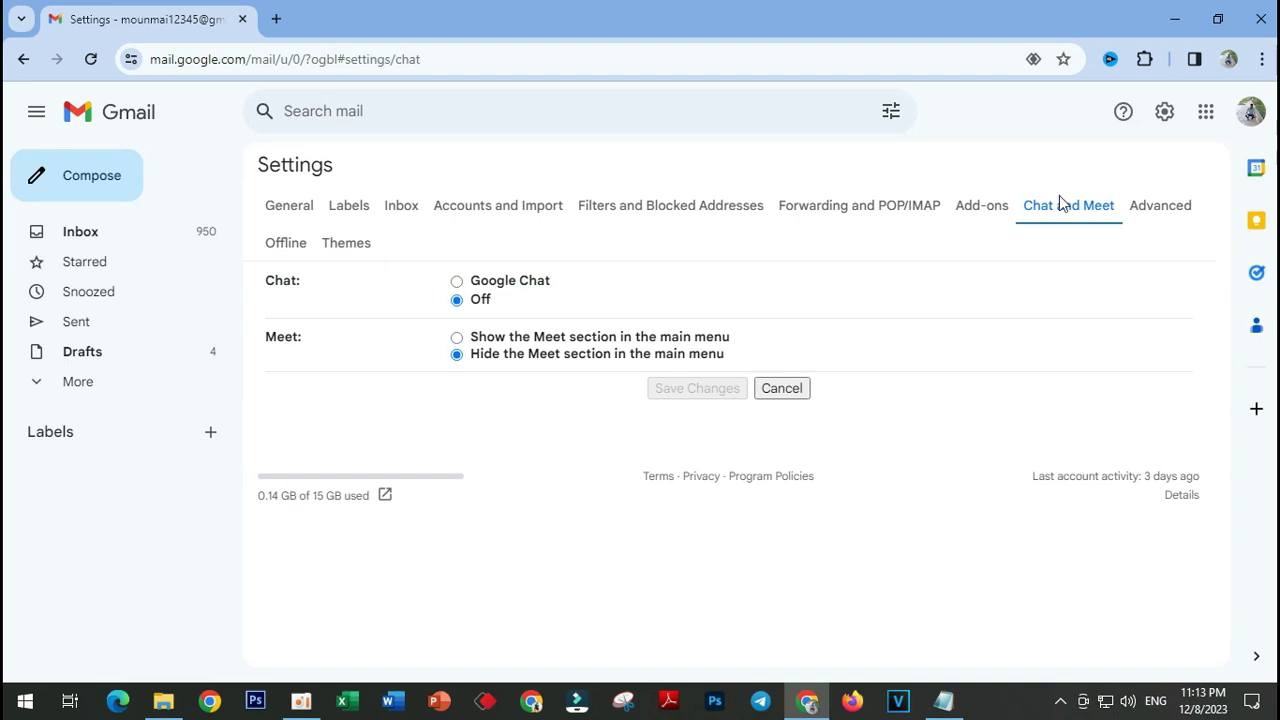
left_click(1138, 212)
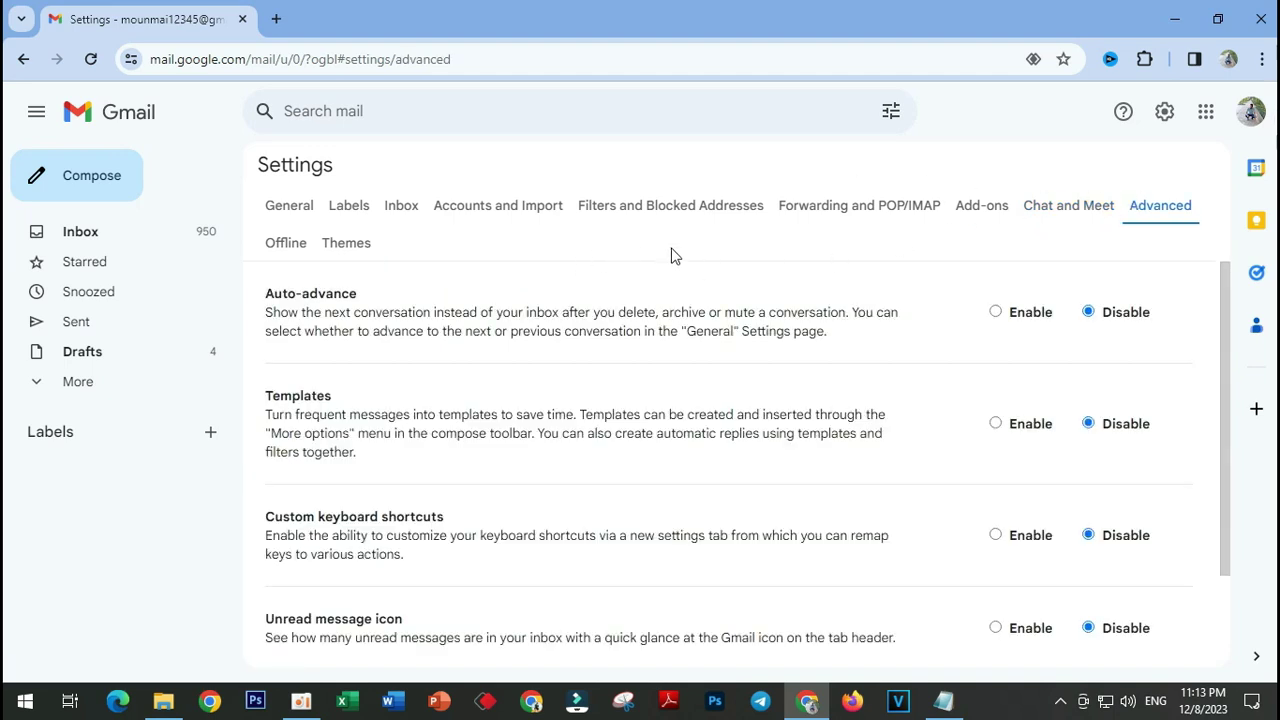
left_click(1060, 205)
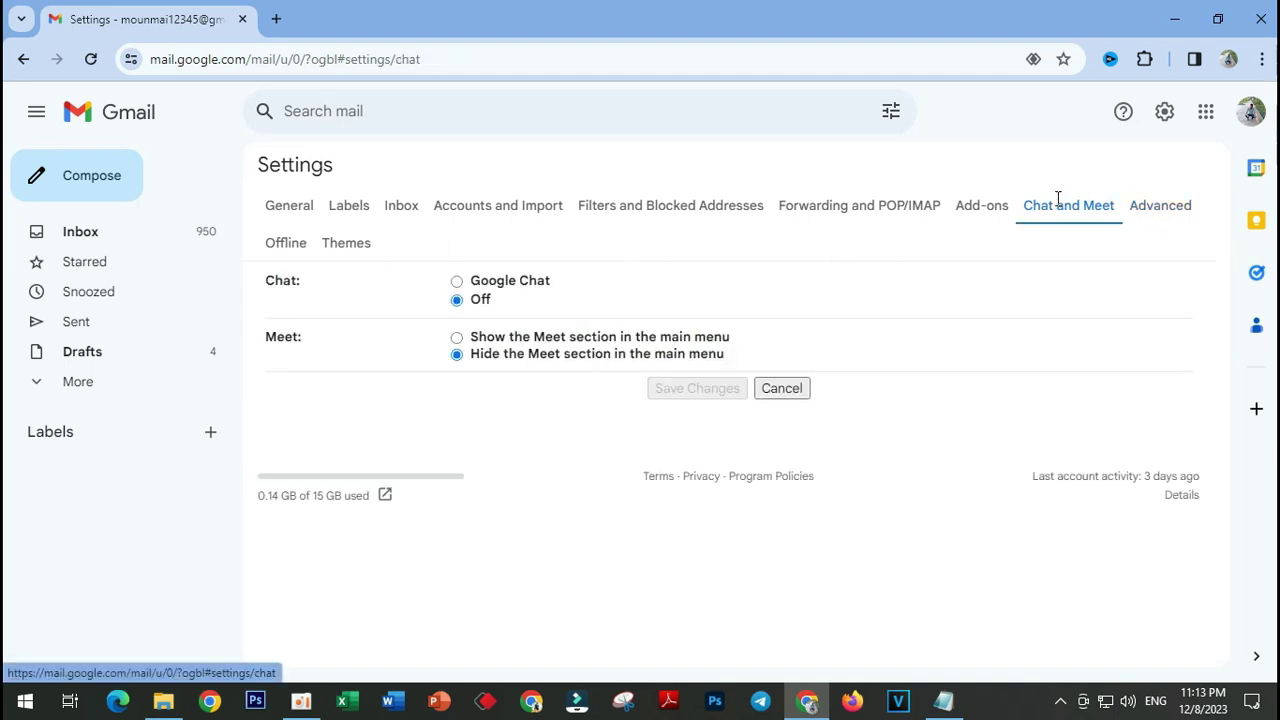
left_click(347, 243)
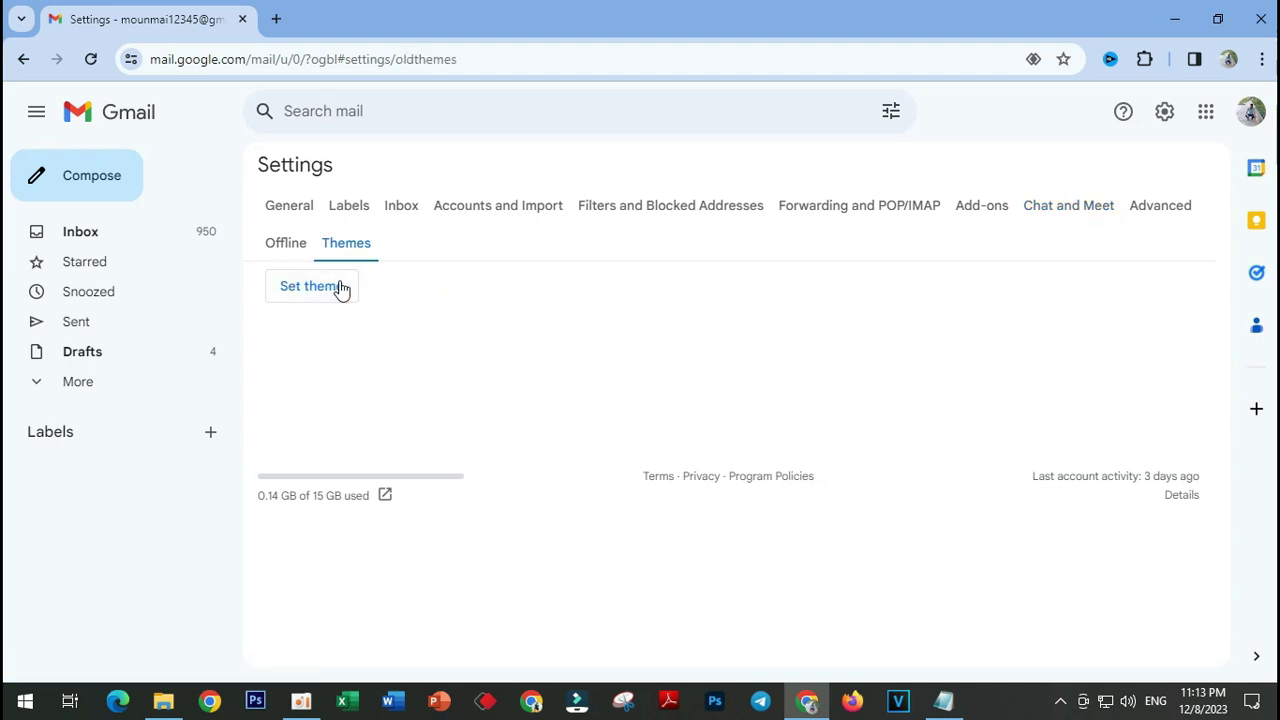
Step: In the theme chooser, preview Turf, then Tree Tops, then Turf again
left_click(340, 288)
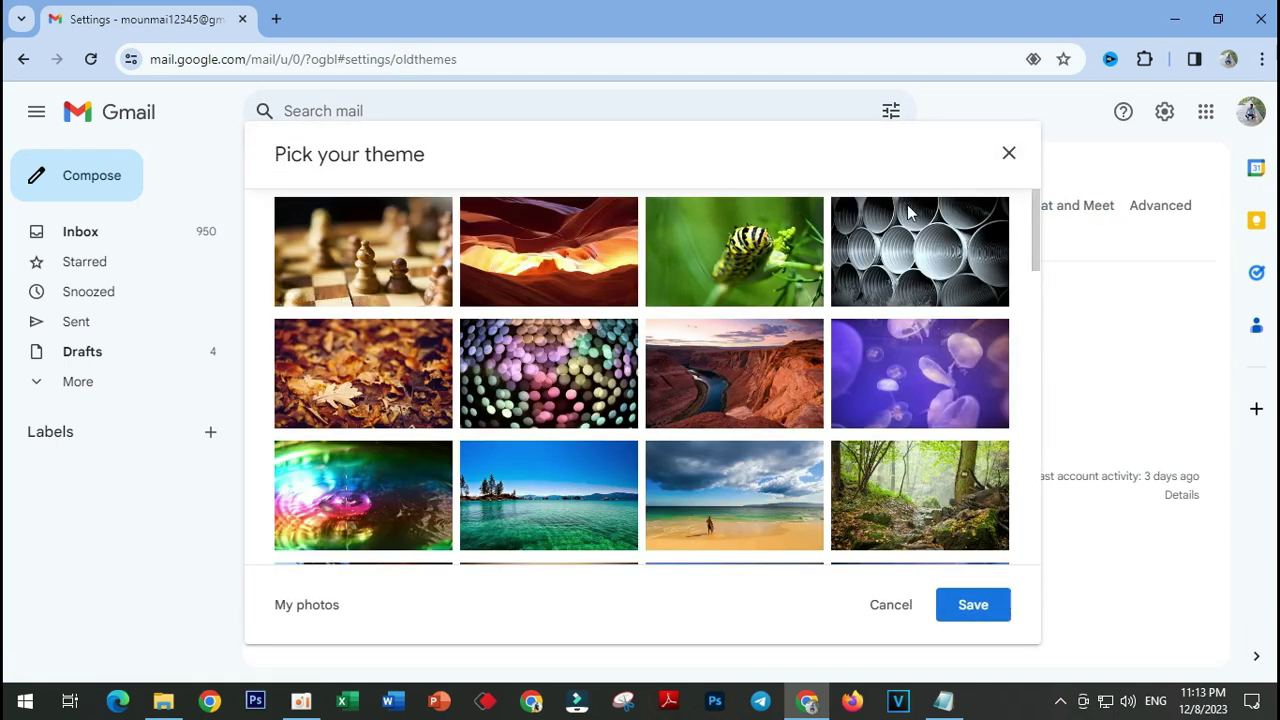
scroll(734, 315, "down", 10)
scroll(734, 315, "down", 5)
scroll(735, 318, "up", 5)
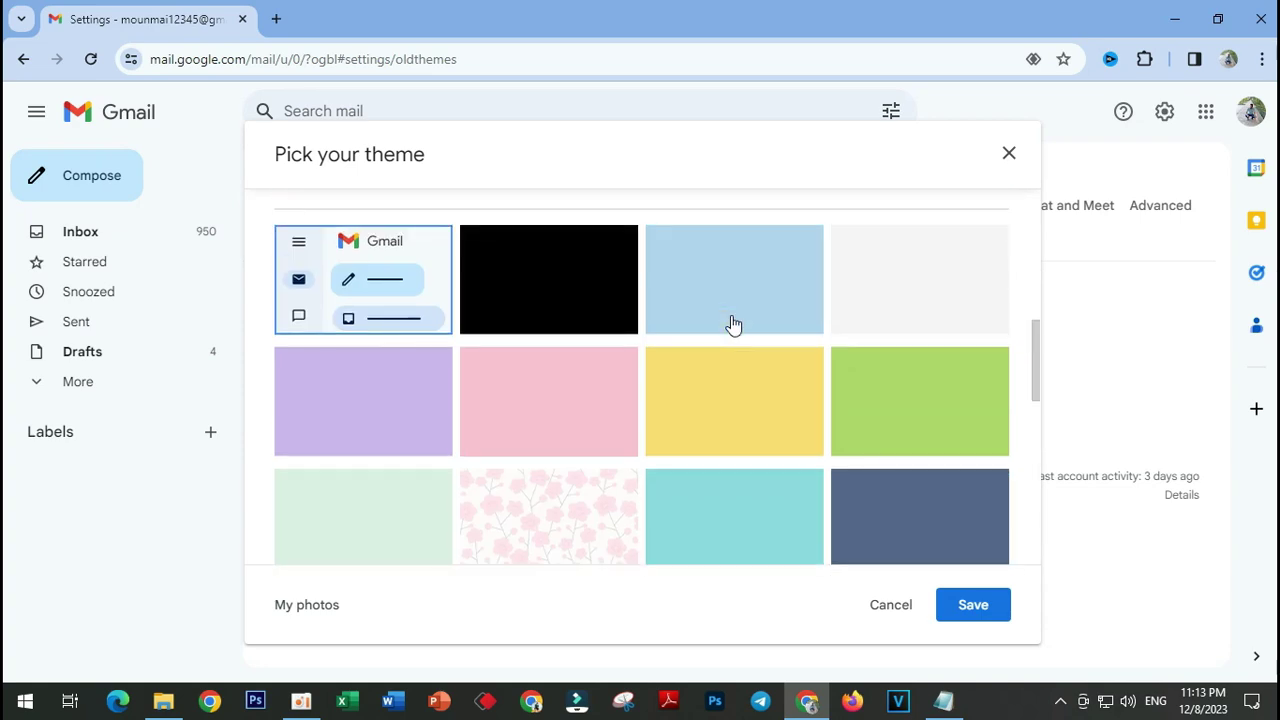
scroll(738, 320, "down", 5)
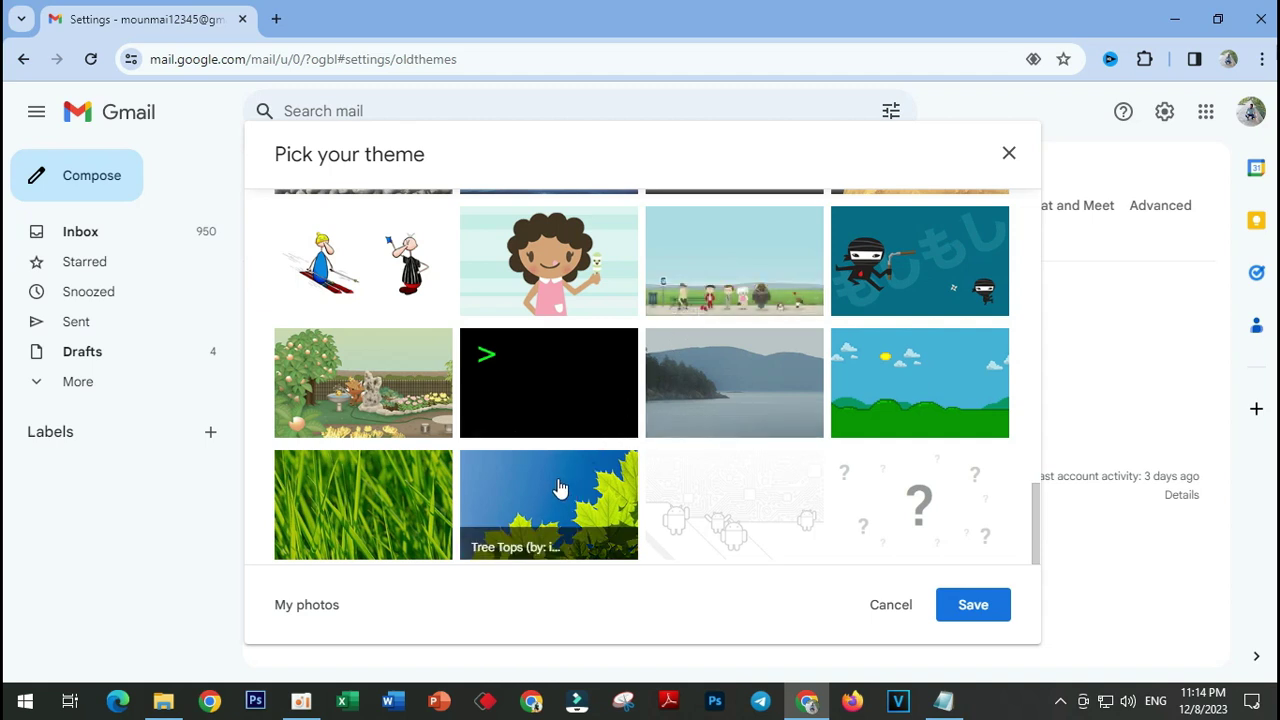
left_click(410, 465)
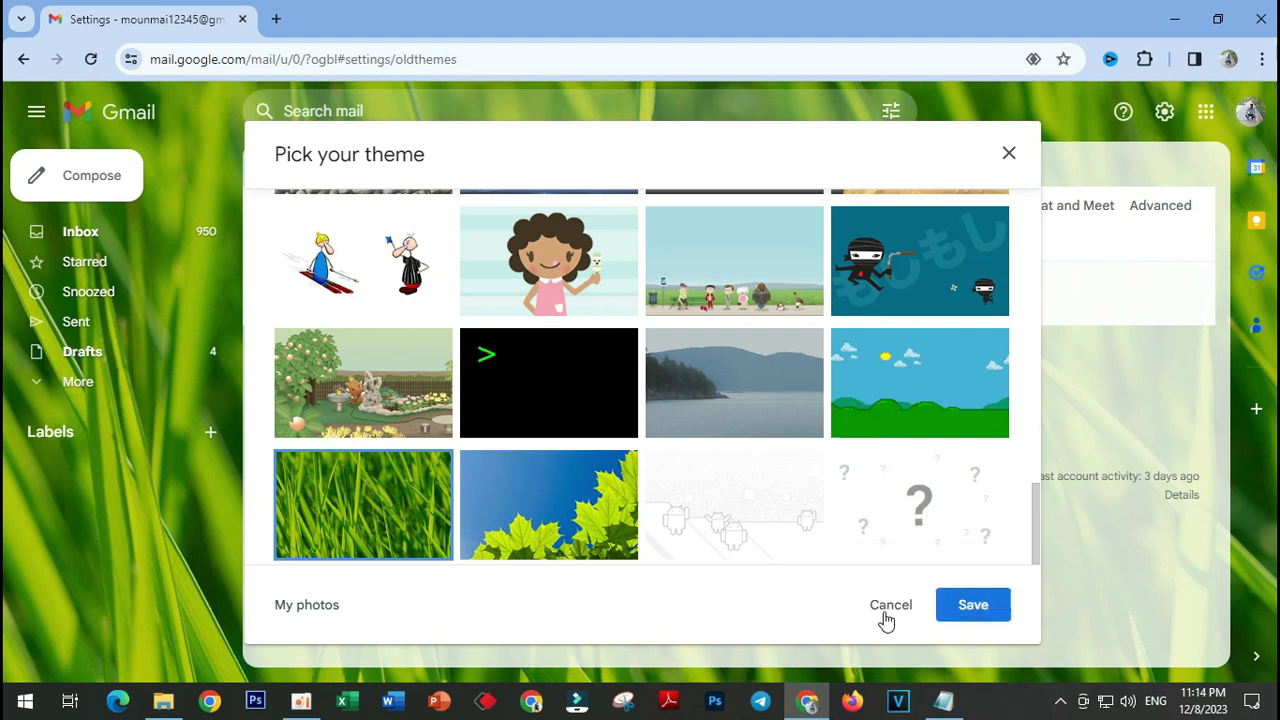
left_click(571, 528)
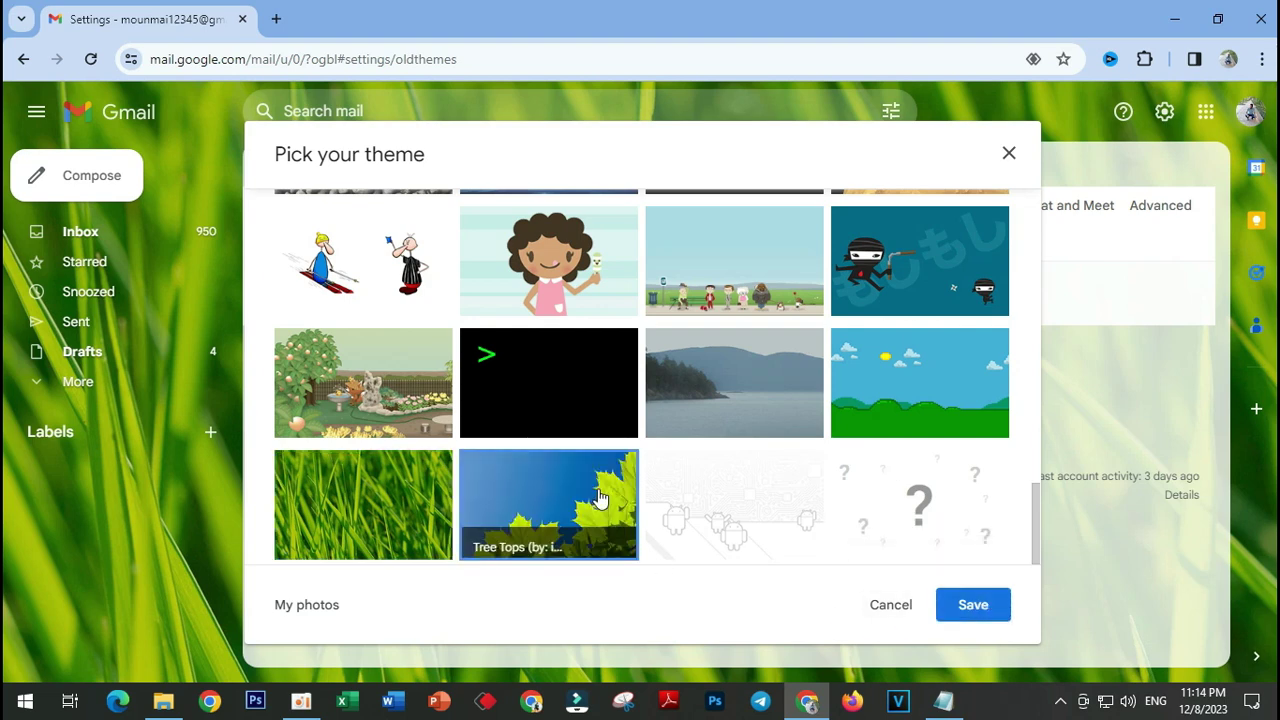
left_click(340, 507)
scroll(735, 381, "up", 8)
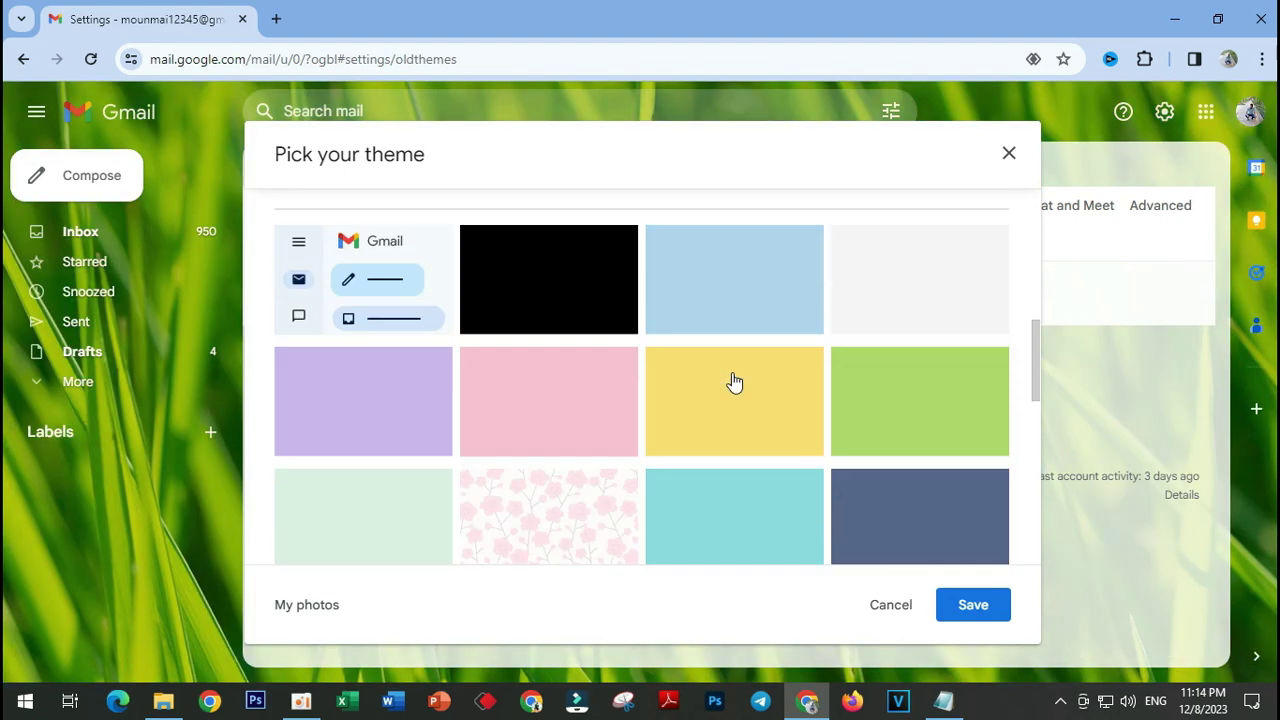
scroll(735, 381, "down", 5)
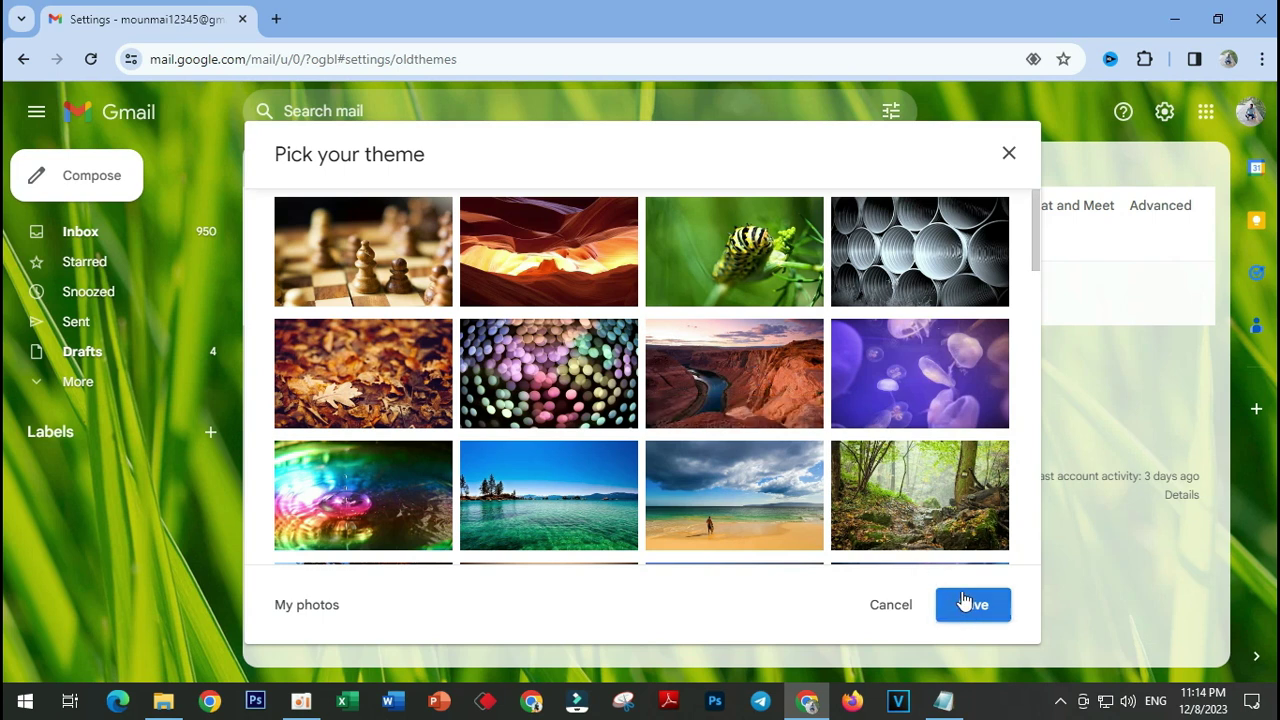
Step: Select the Lake Tahoe thumbnail and save it as the Gmail background
left_click(551, 490)
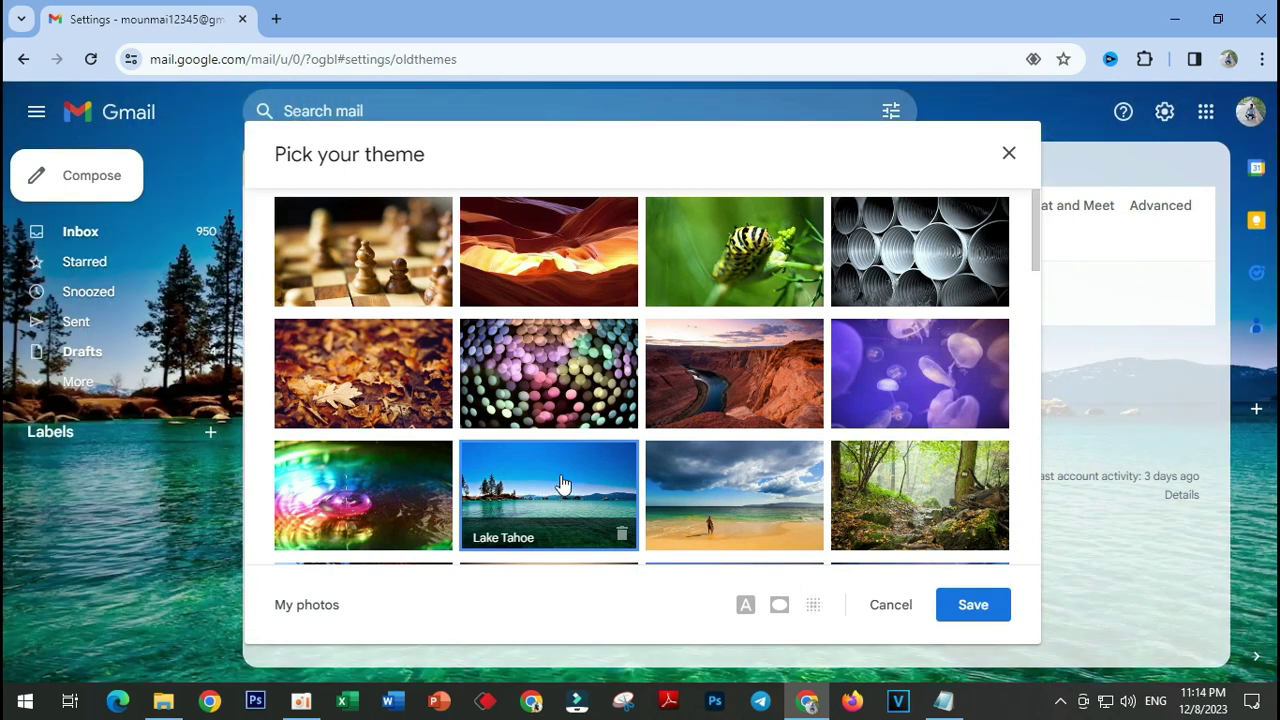
scroll(758, 420, "down", 5)
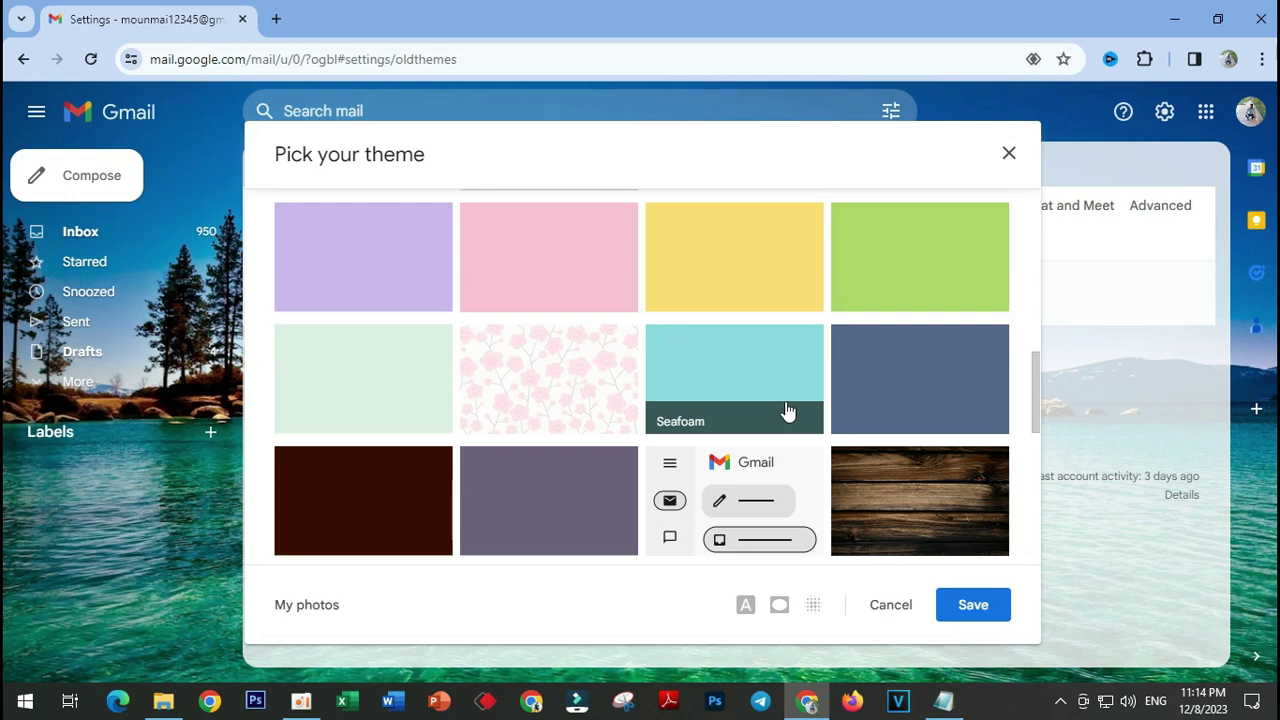
left_click(967, 610)
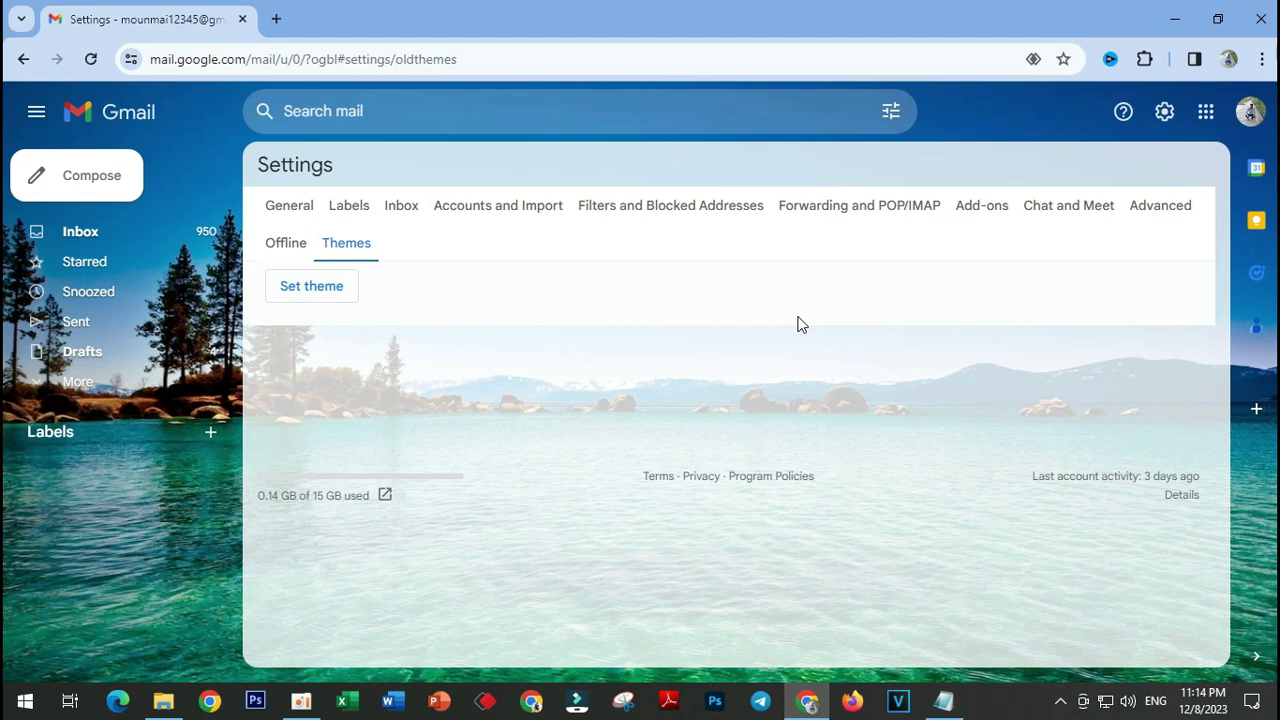
Step: View the Offline and Add-ons tabs and open the installed Marketplace apps list
left_click(283, 241)
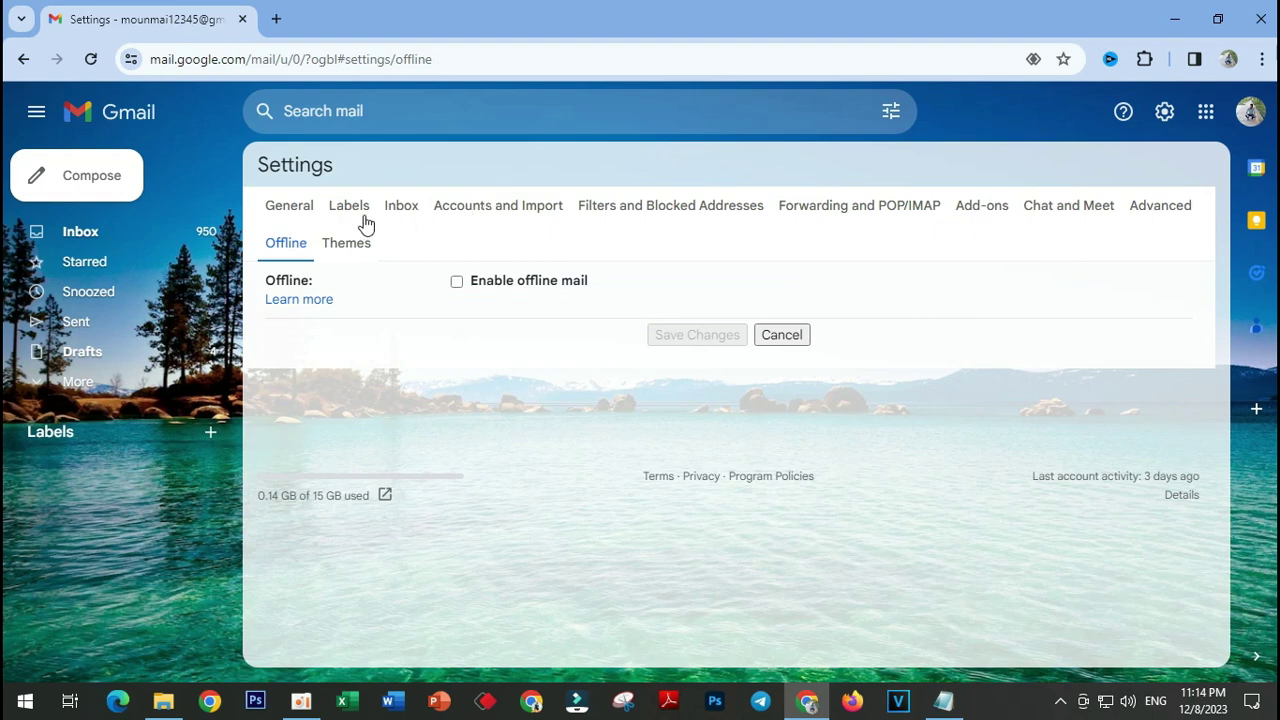
left_click(968, 206)
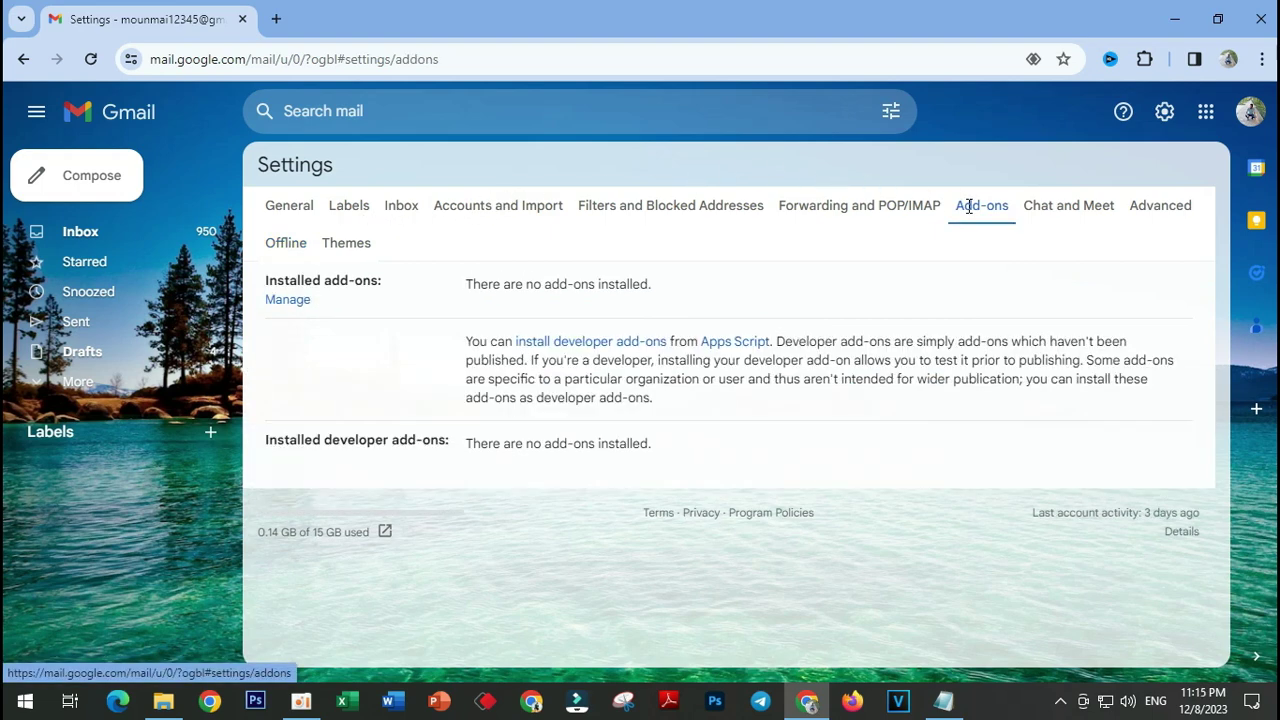
left_click(288, 300)
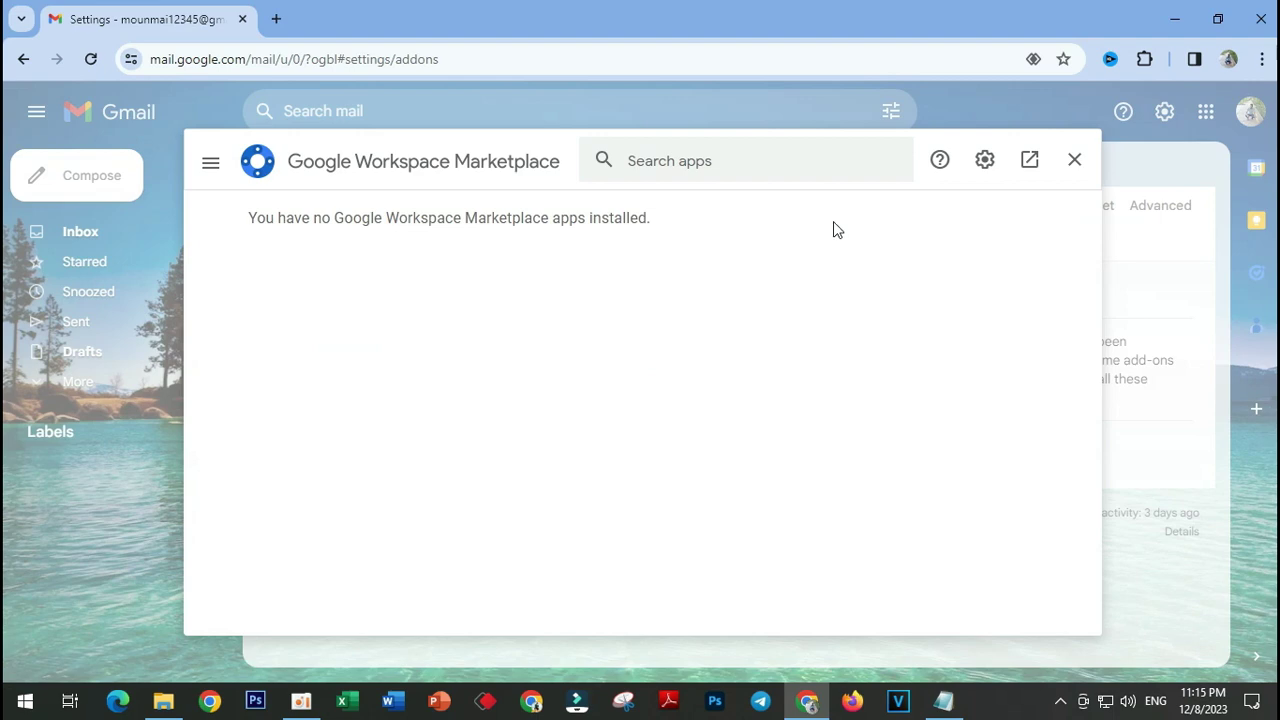
Step: Close the Marketplace window and select Google Chat in the Chat and Meet settings
left_click(1073, 159)
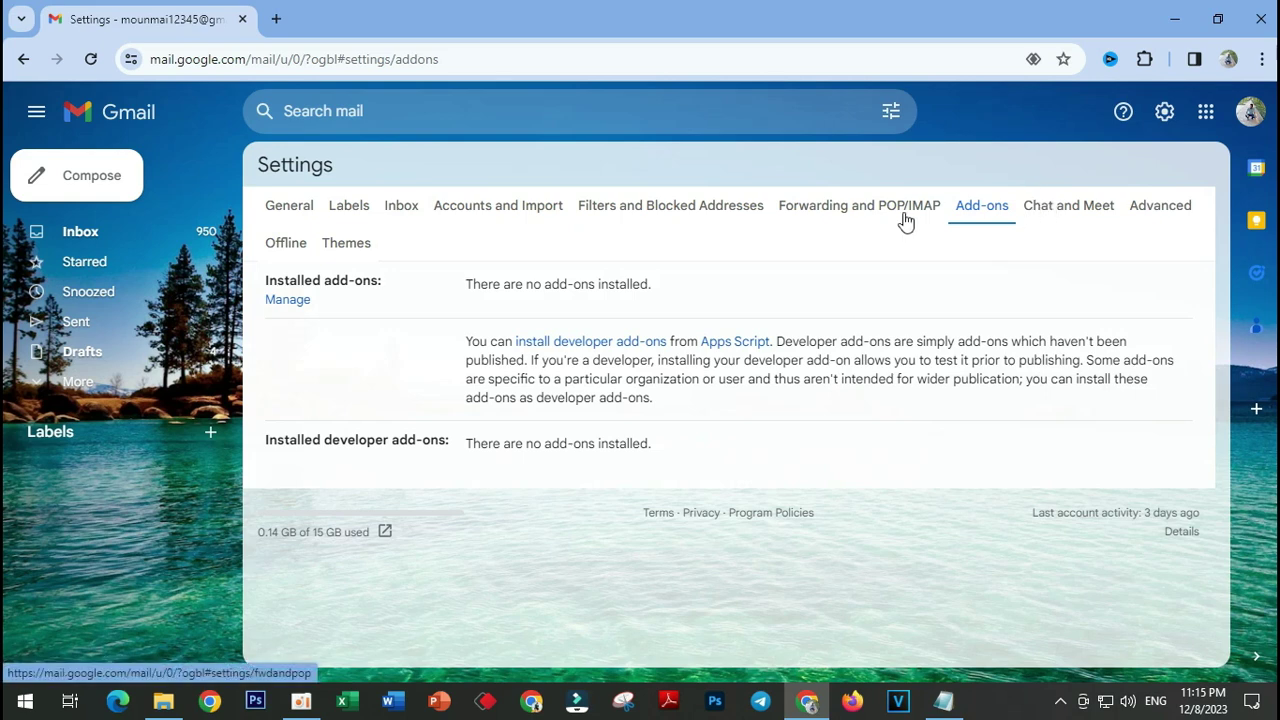
left_click(1058, 206)
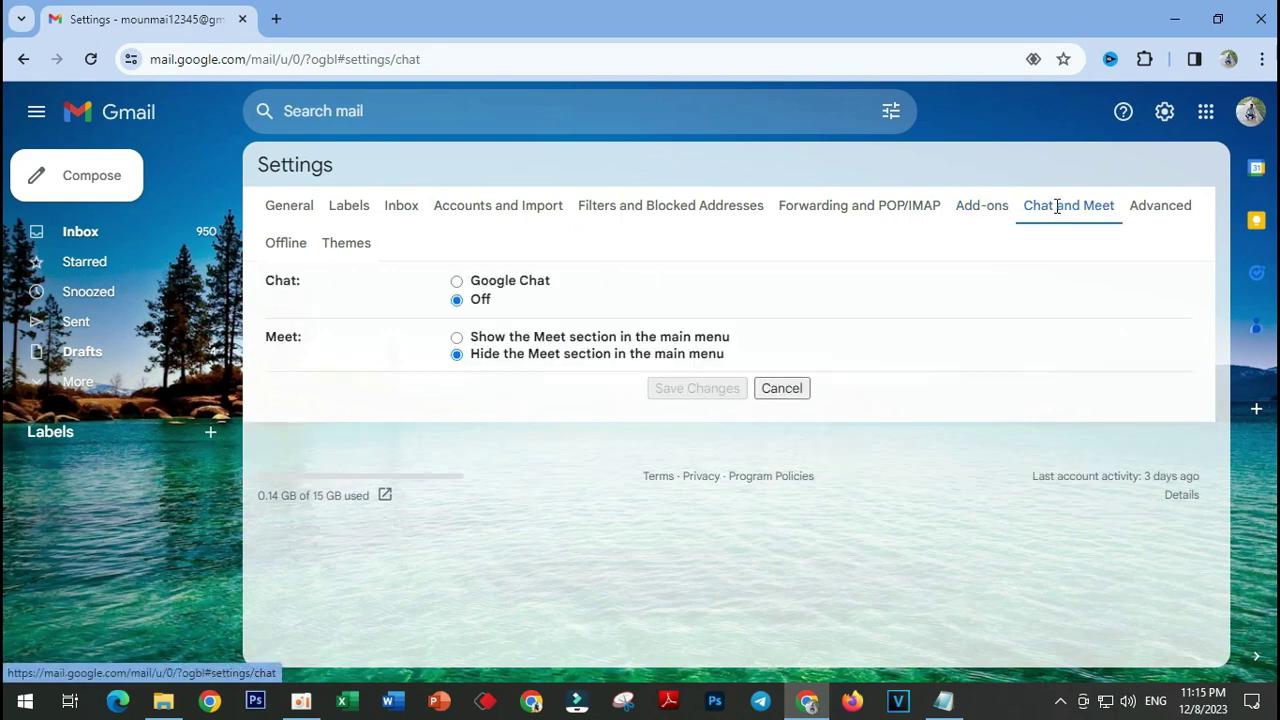
left_click(456, 282)
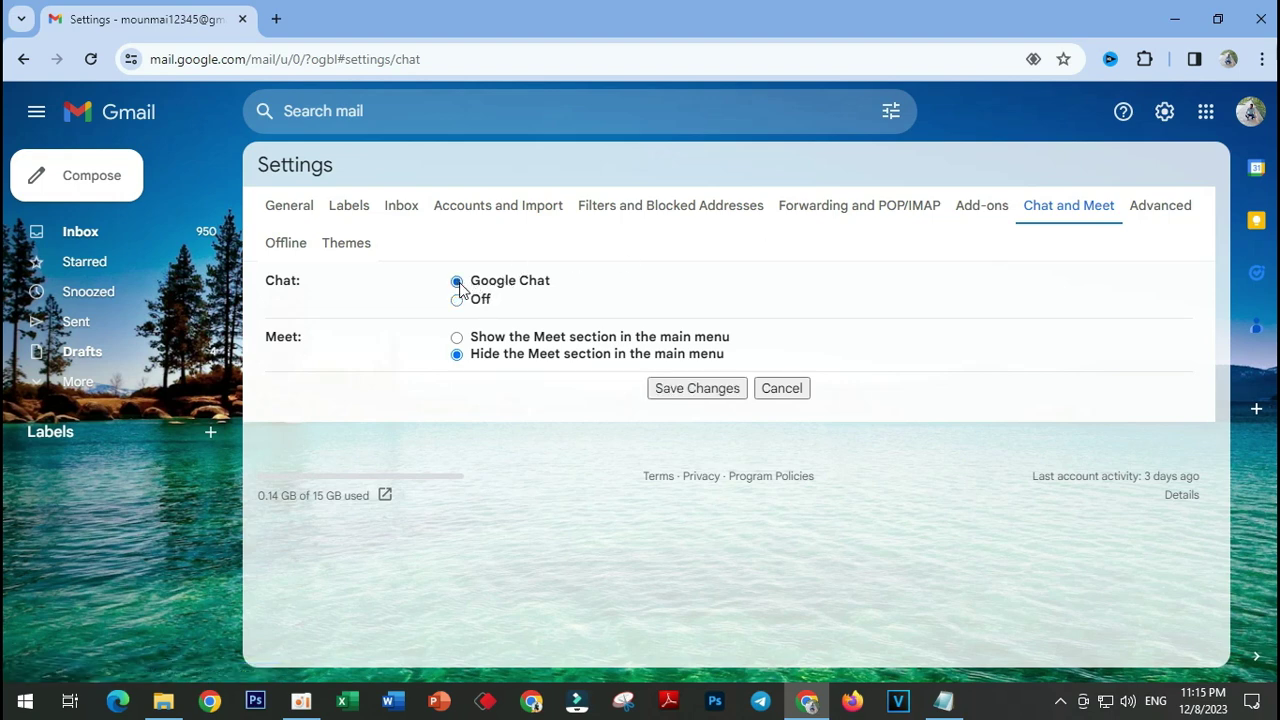
Step: Save the Google Chat setting, dismiss both notification prompts, and open Quick settings
left_click(705, 394)
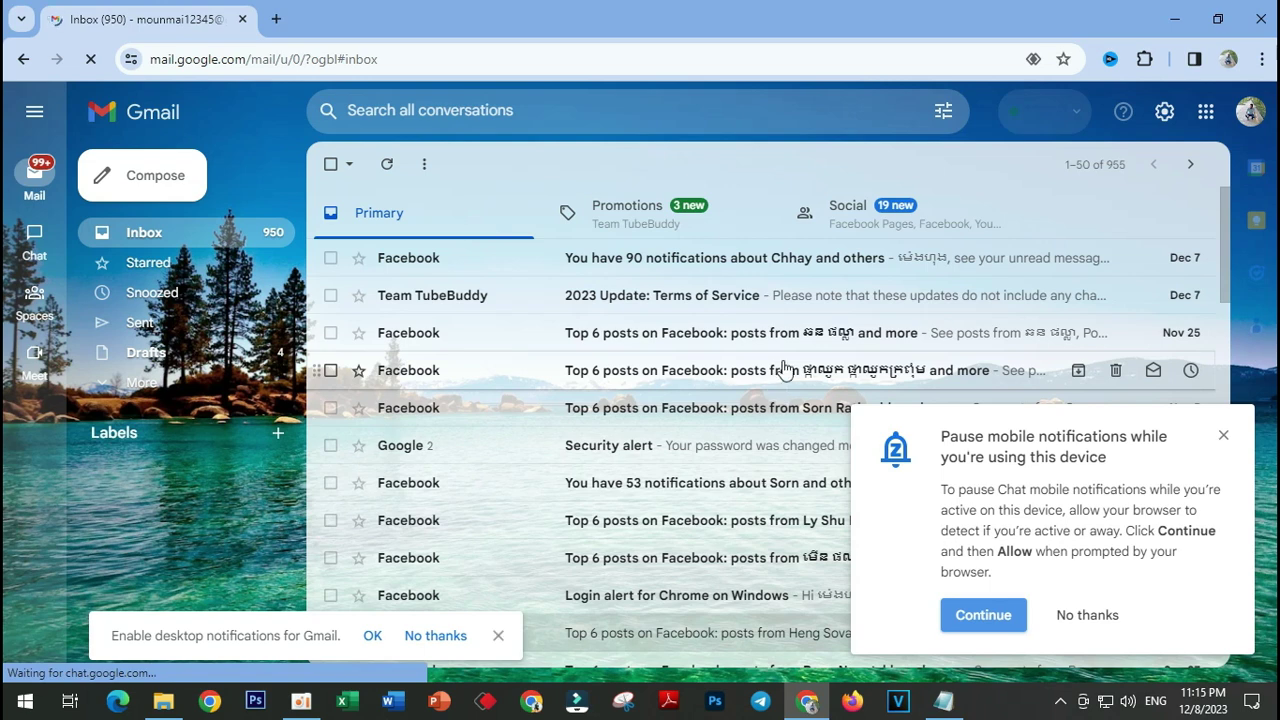
left_click(1223, 435)
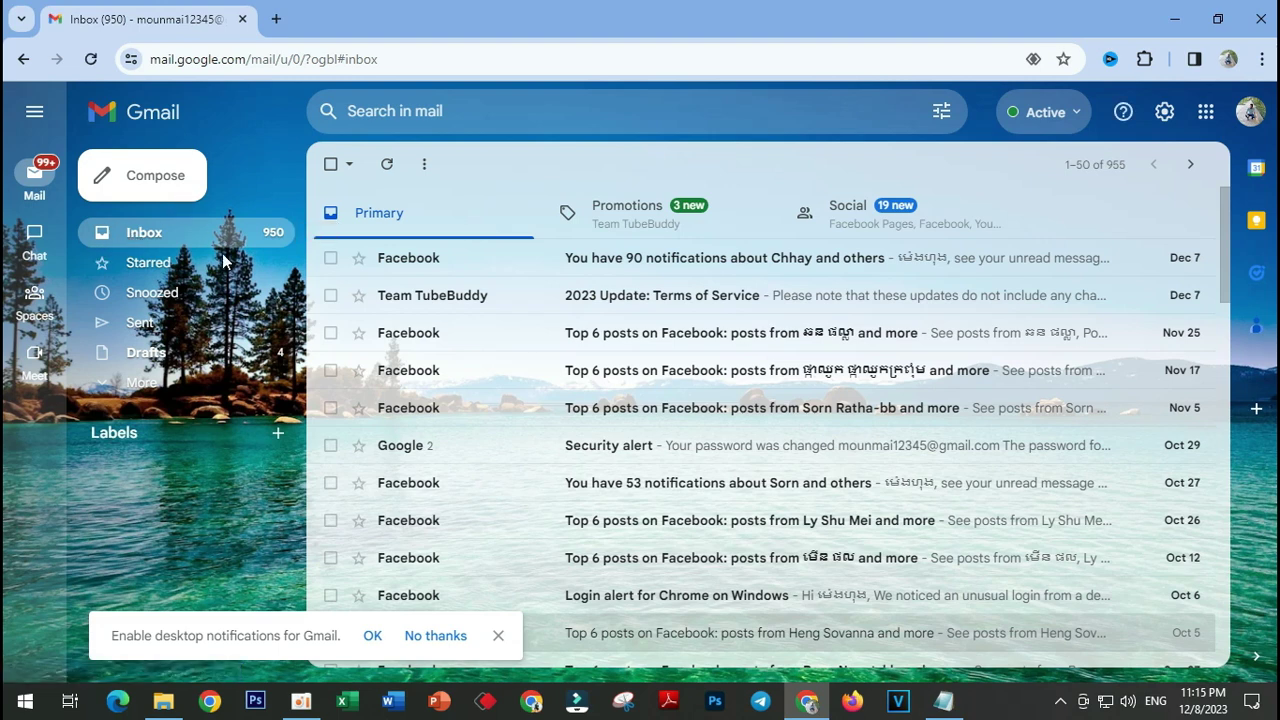
left_click(494, 640)
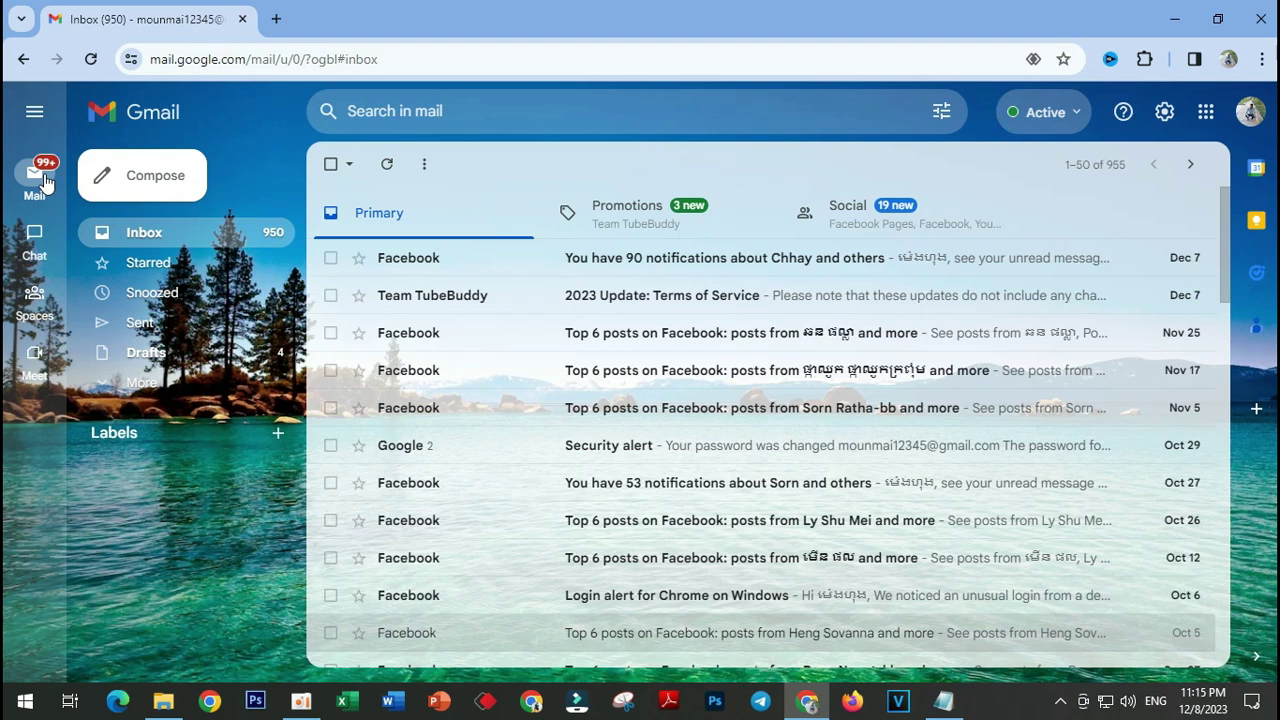
left_click(1166, 113)
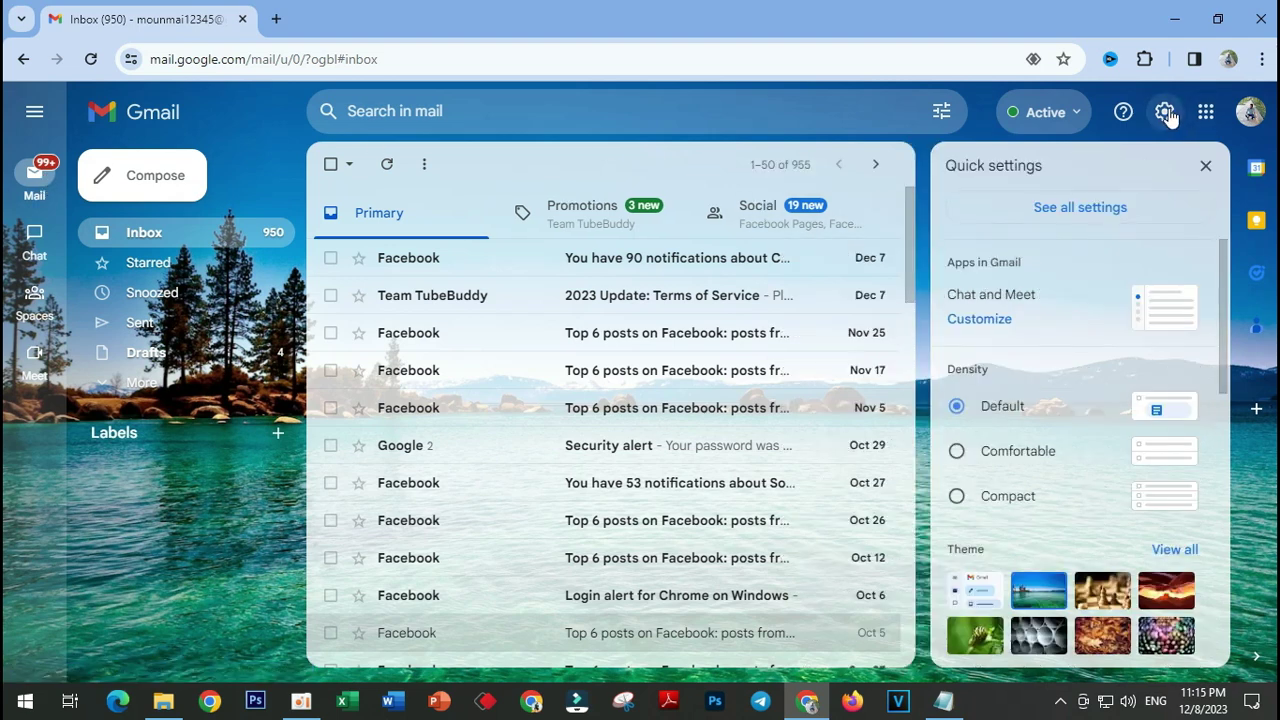
Step: Open all settings and cycle through Advanced, Offline and Themes, ending on Chat and Meet
left_click(1083, 215)
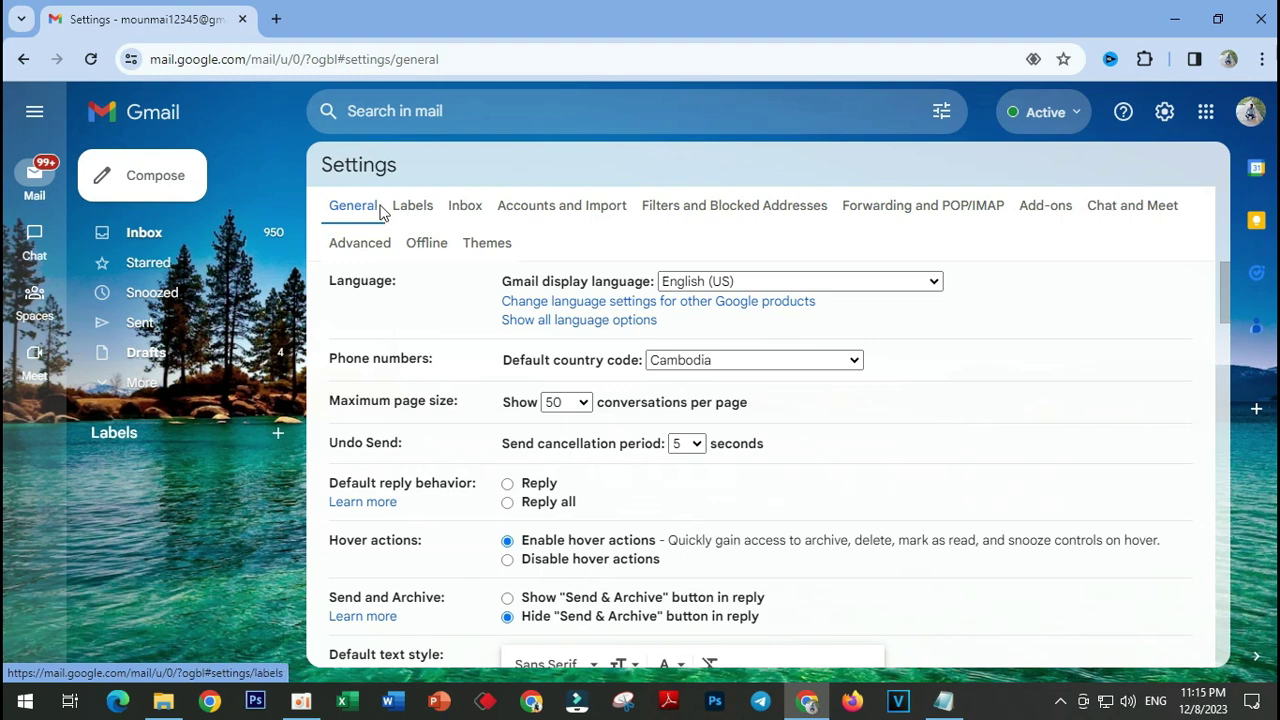
left_click(357, 243)
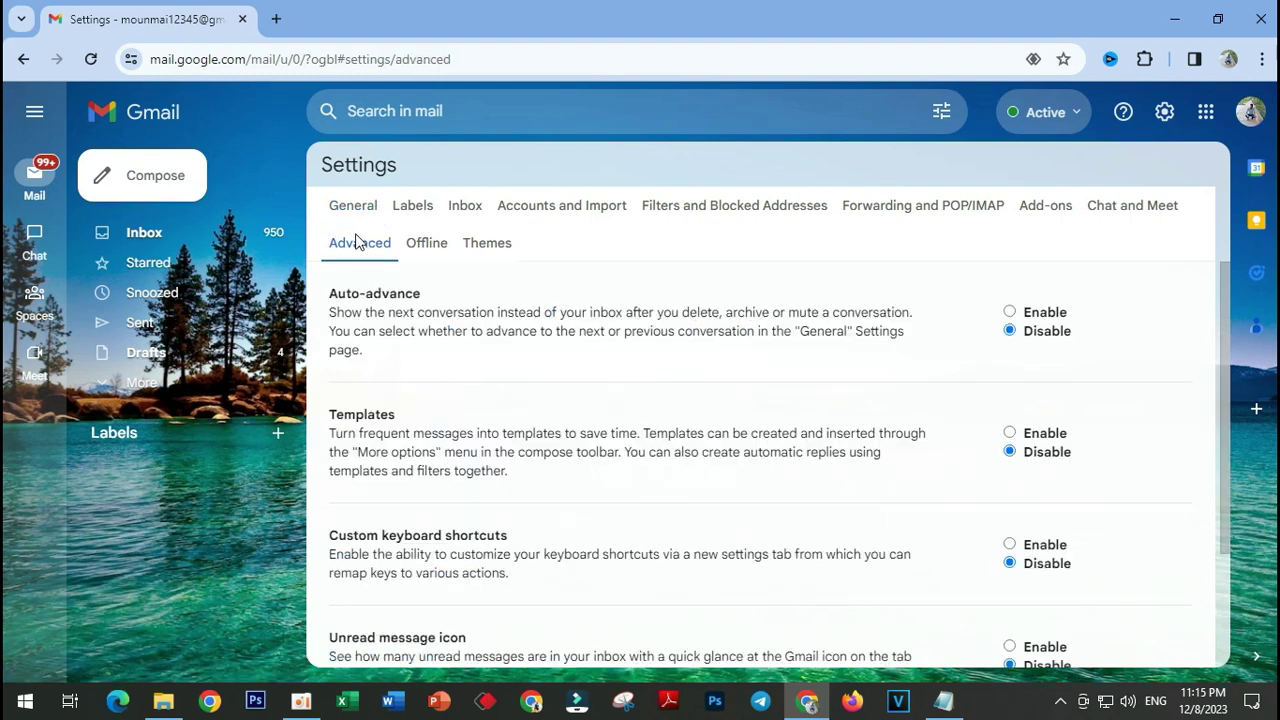
left_click(427, 245)
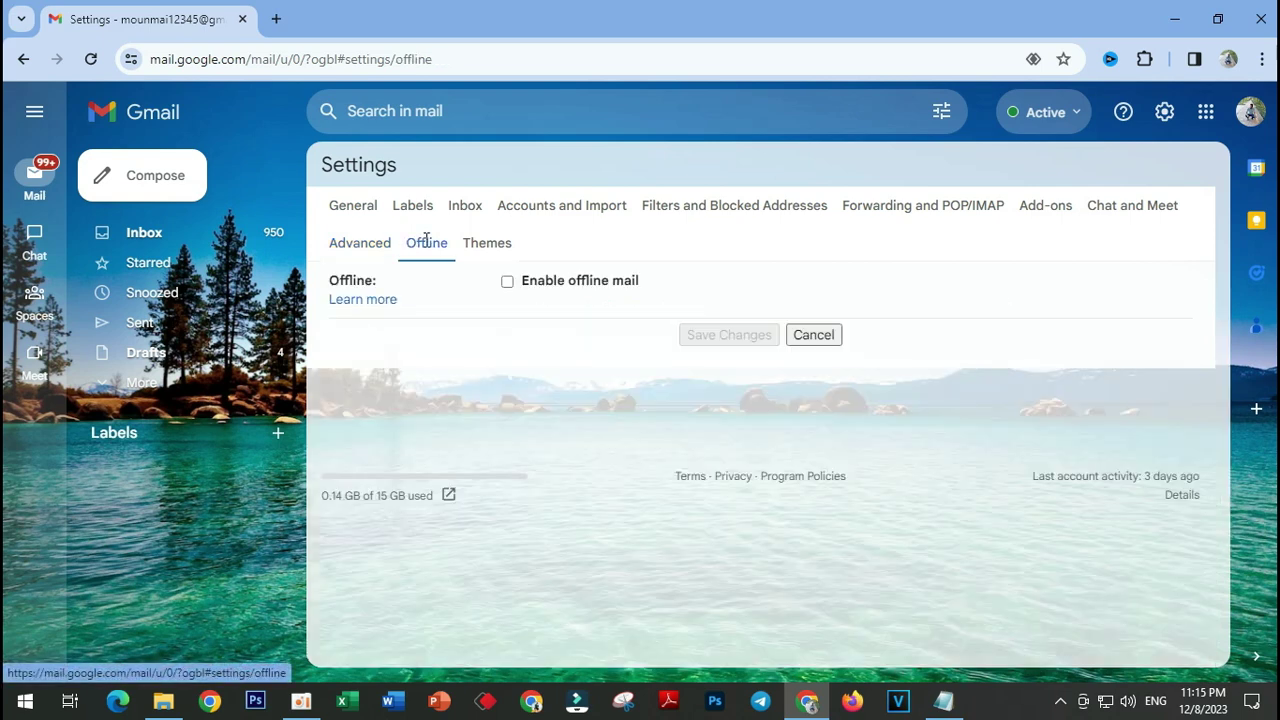
left_click(482, 246)
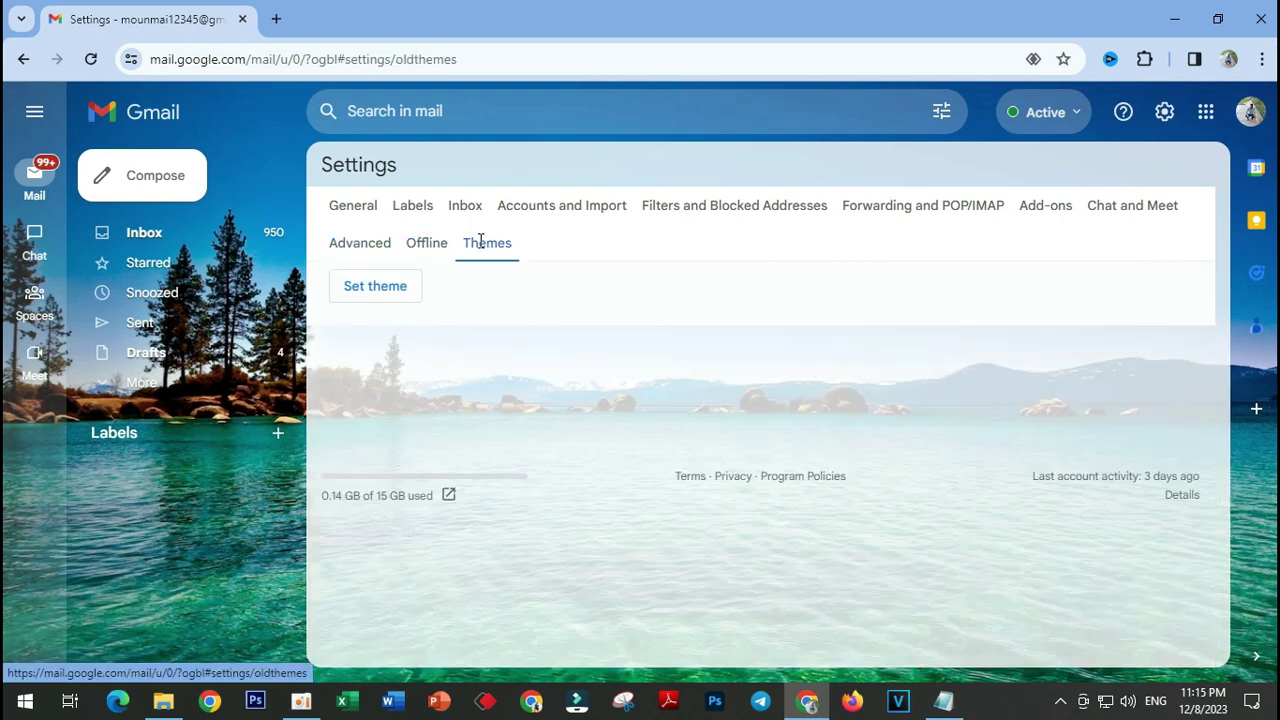
left_click(413, 243)
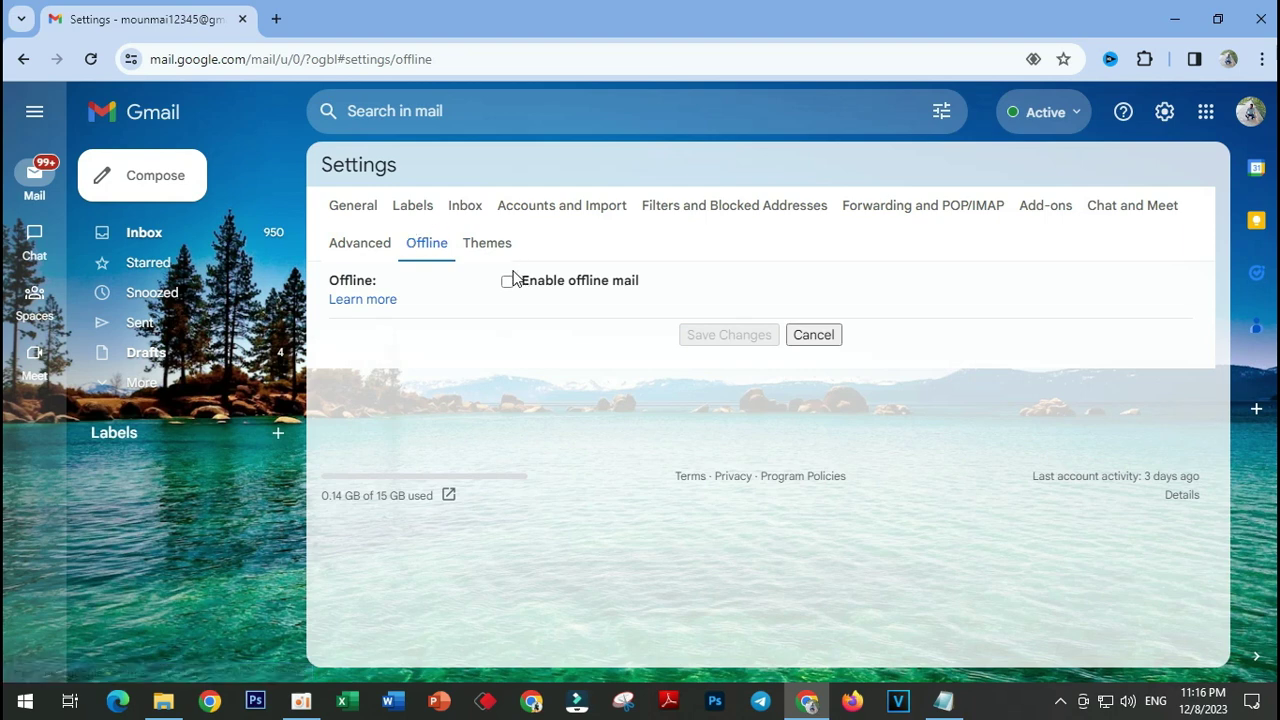
left_click(365, 240)
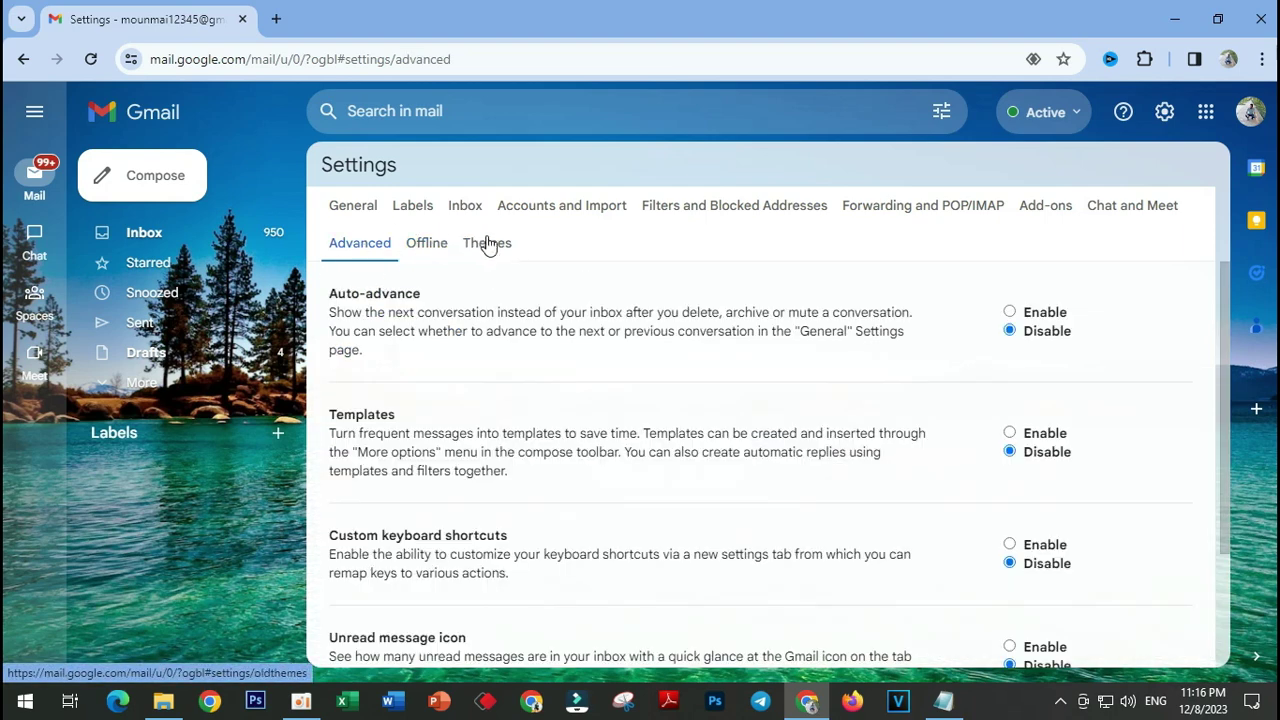
left_click(1094, 203)
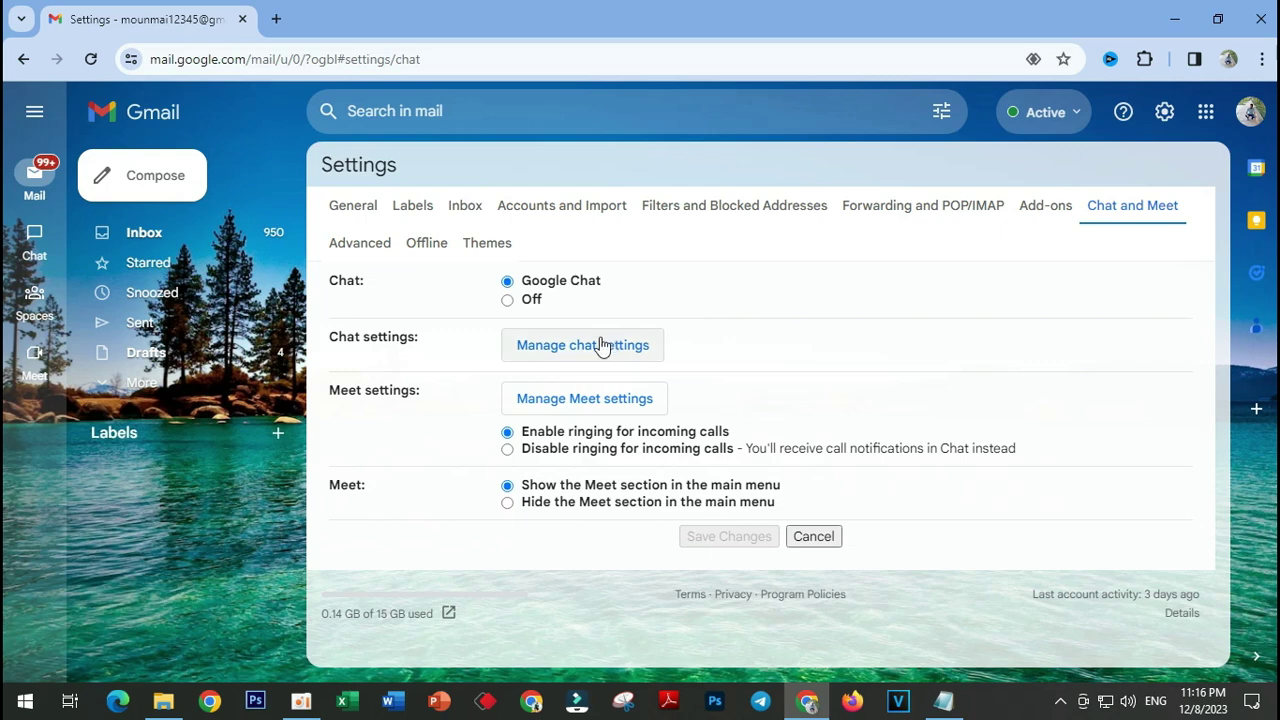
left_click(568, 348)
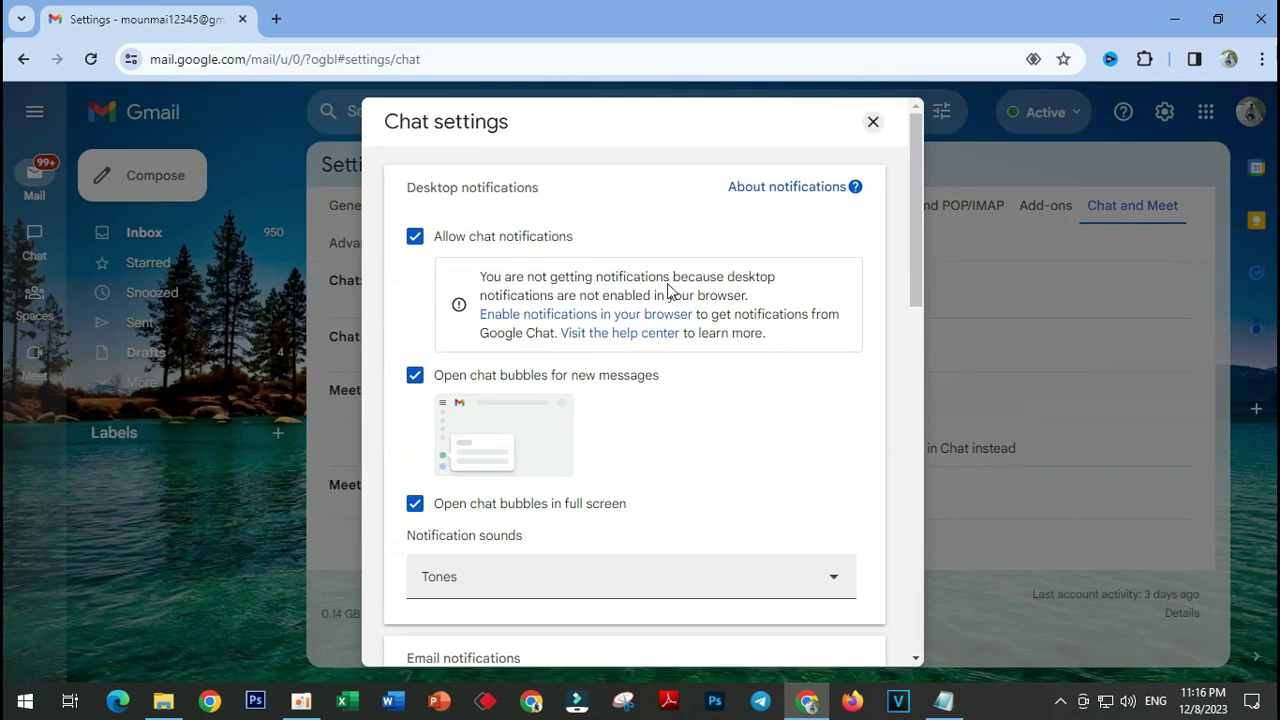
scroll(720, 355, "down", 10)
scroll(711, 371, "up", 2)
scroll(714, 365, "up", 8)
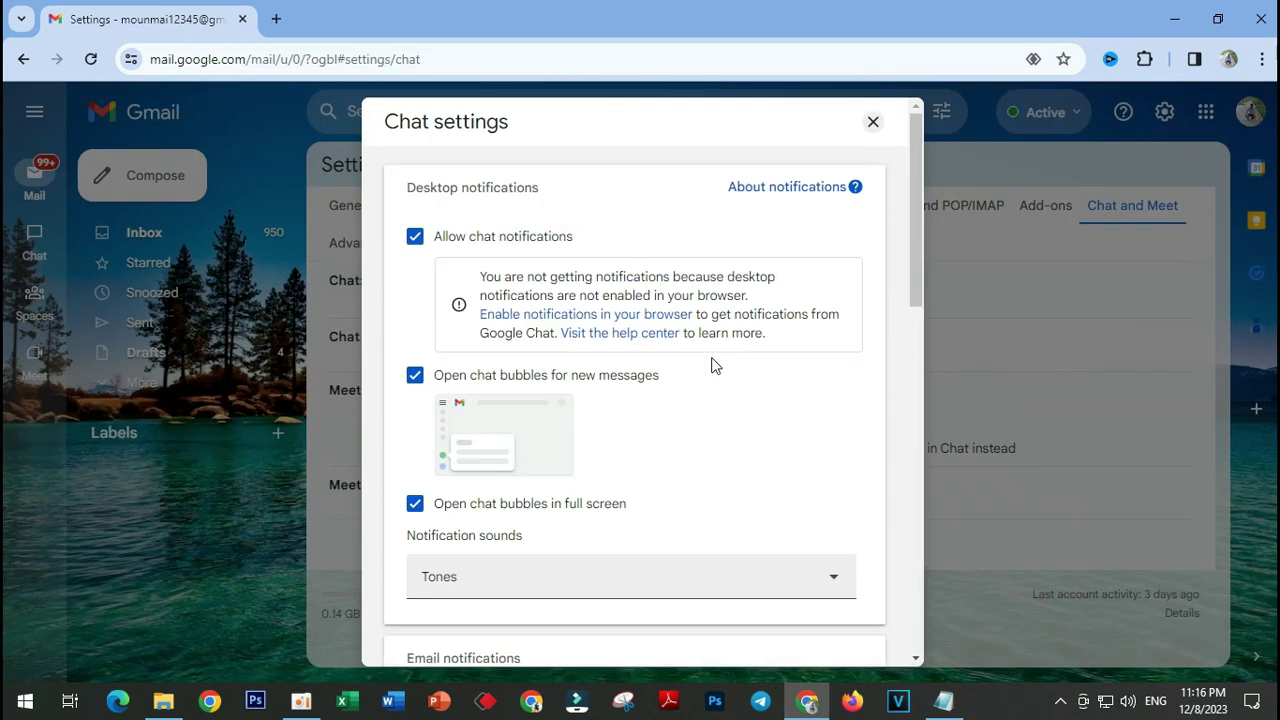
left_click(818, 580)
scroll(628, 372, "down", 1)
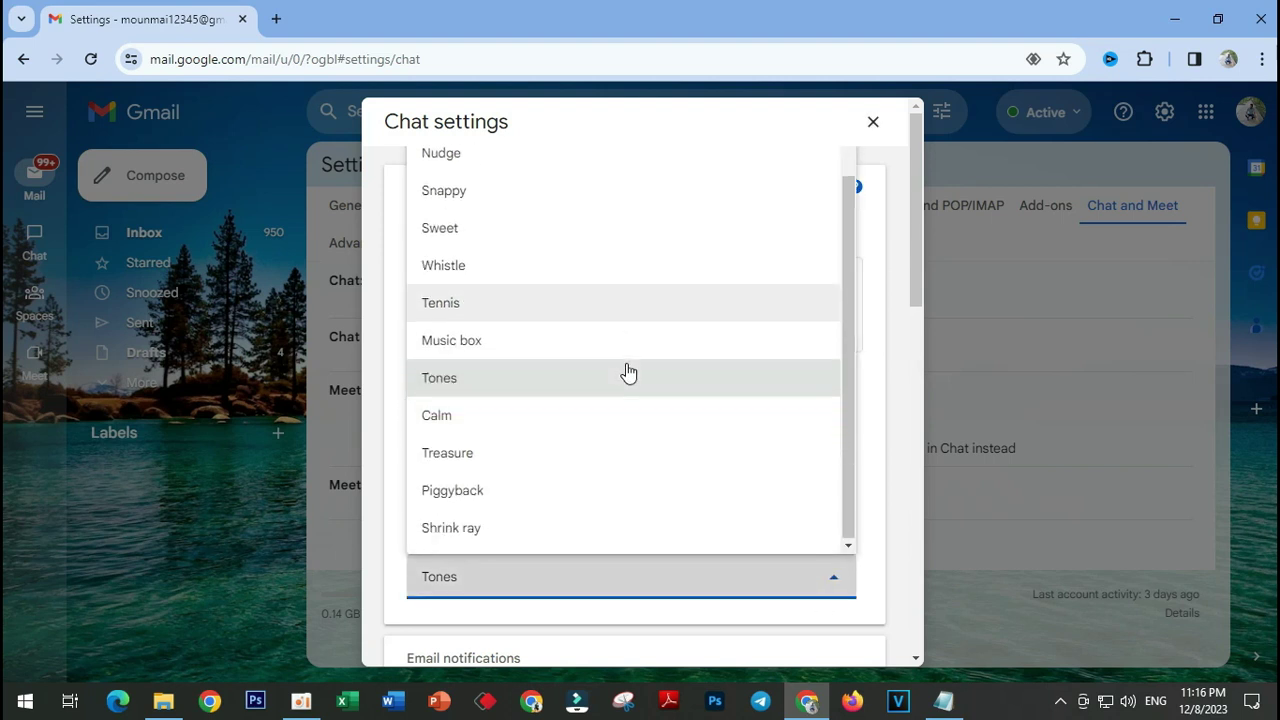
scroll(625, 371, "up", 1)
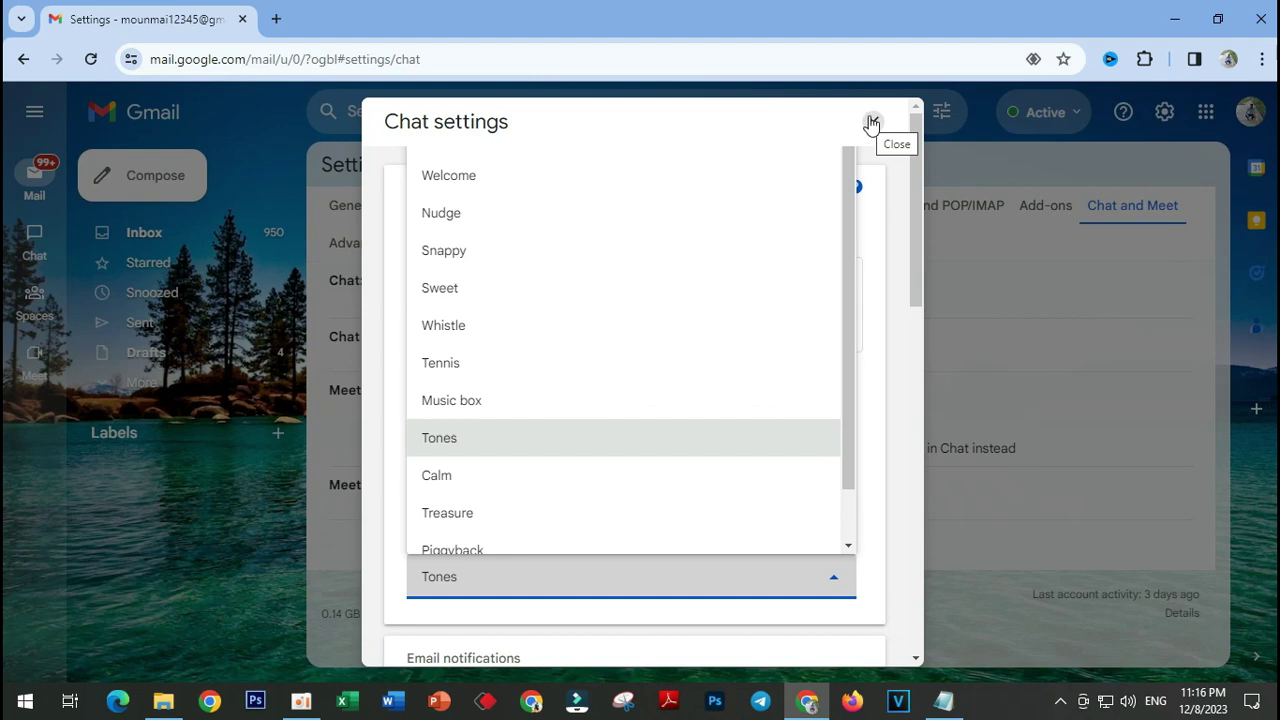
left_click(872, 123)
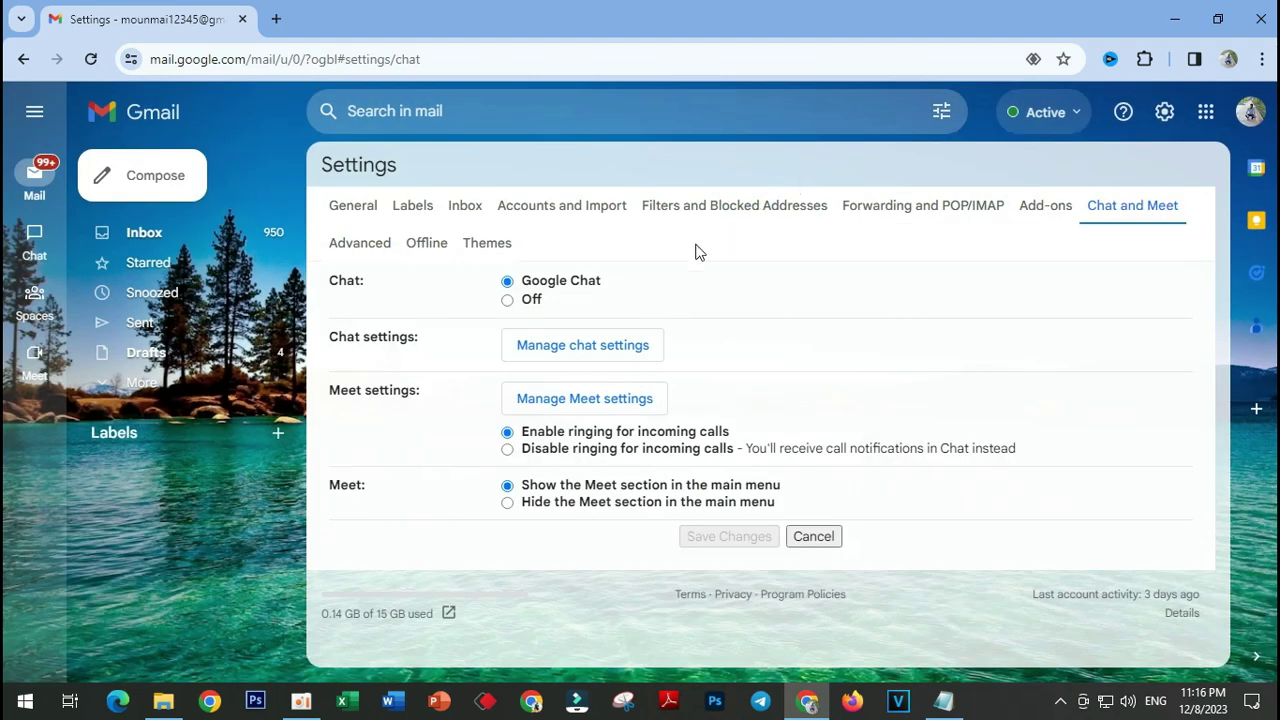
Step: Glance at the Meet audio and video settings, then return to the Chat settings
left_click(590, 410)
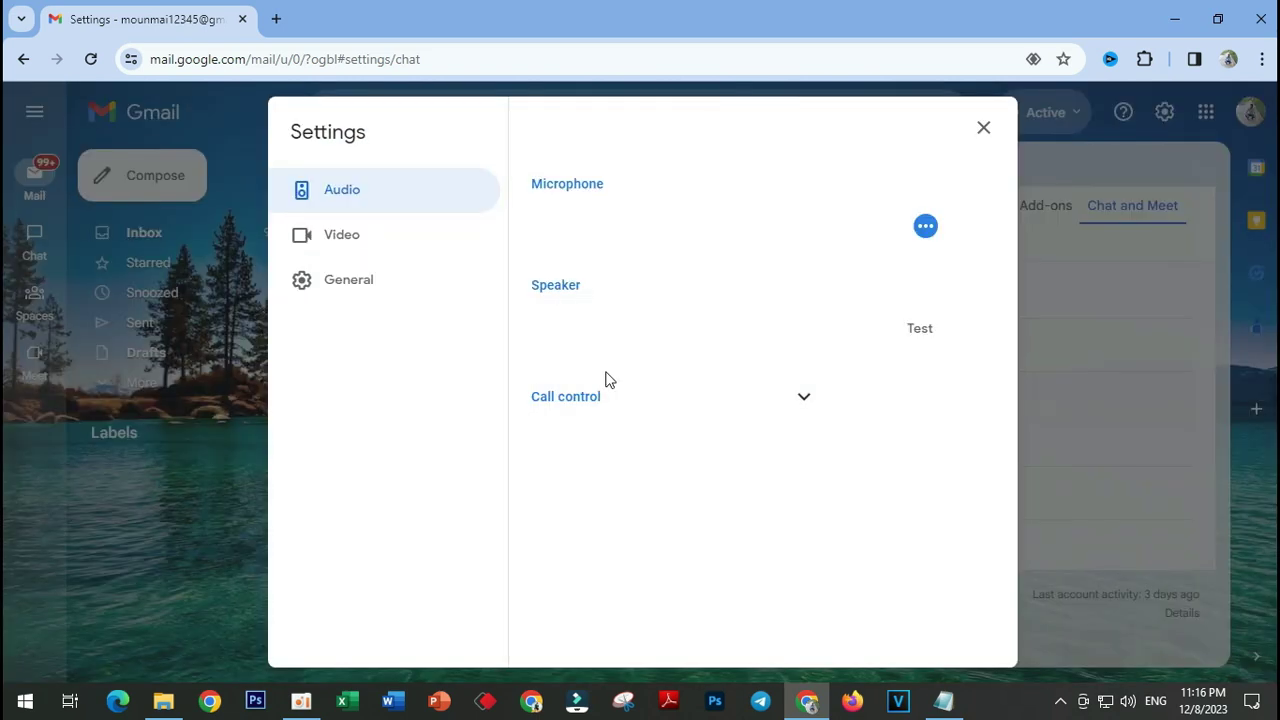
left_click(985, 129)
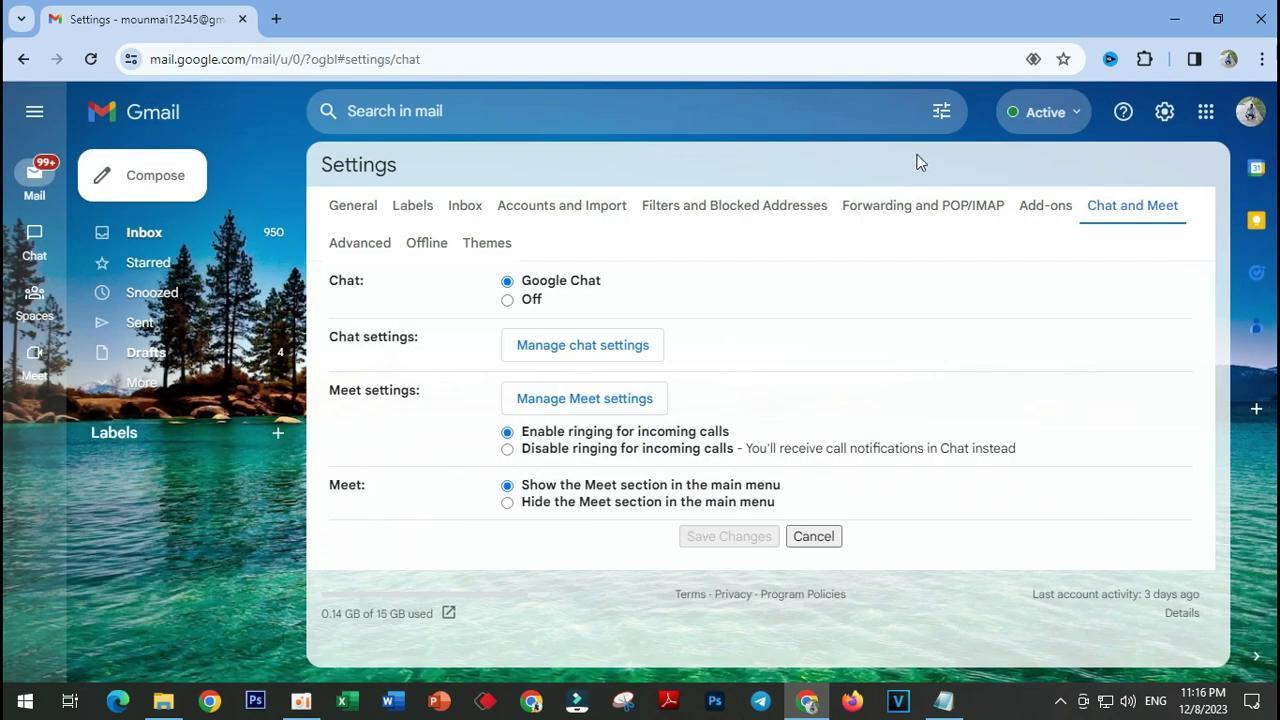
left_click(633, 346)
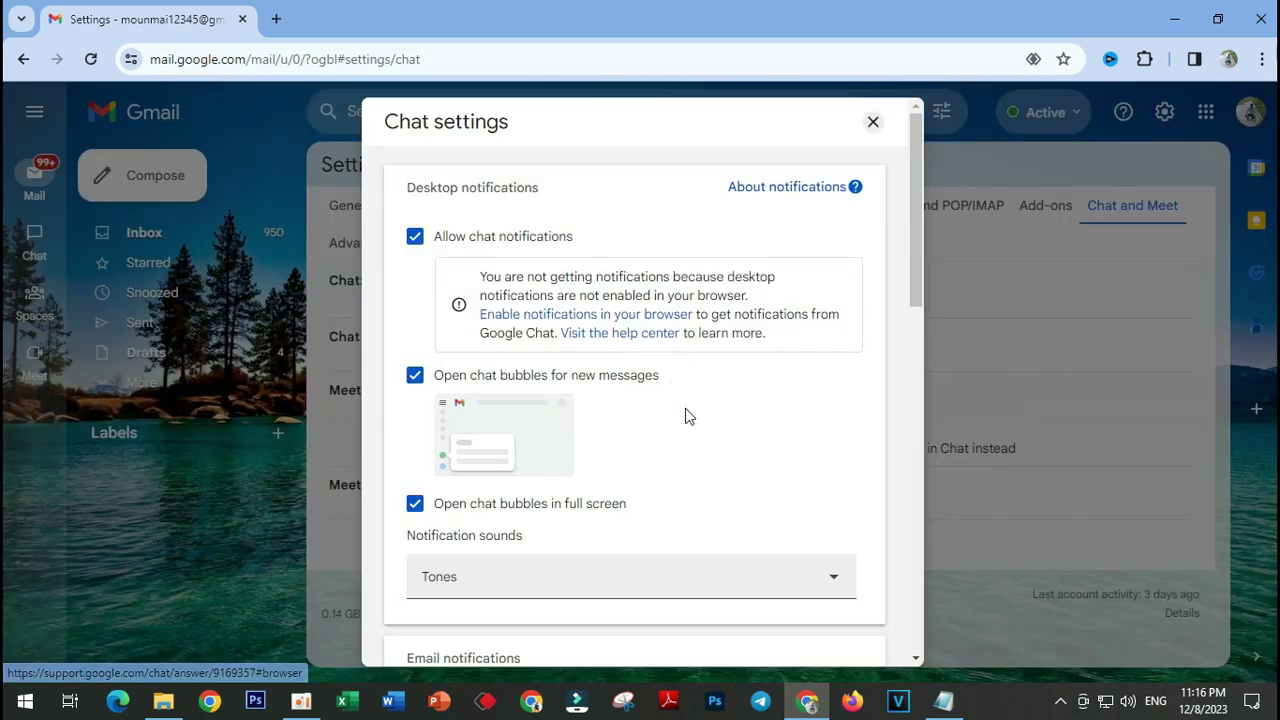
scroll(690, 418, "down", 10)
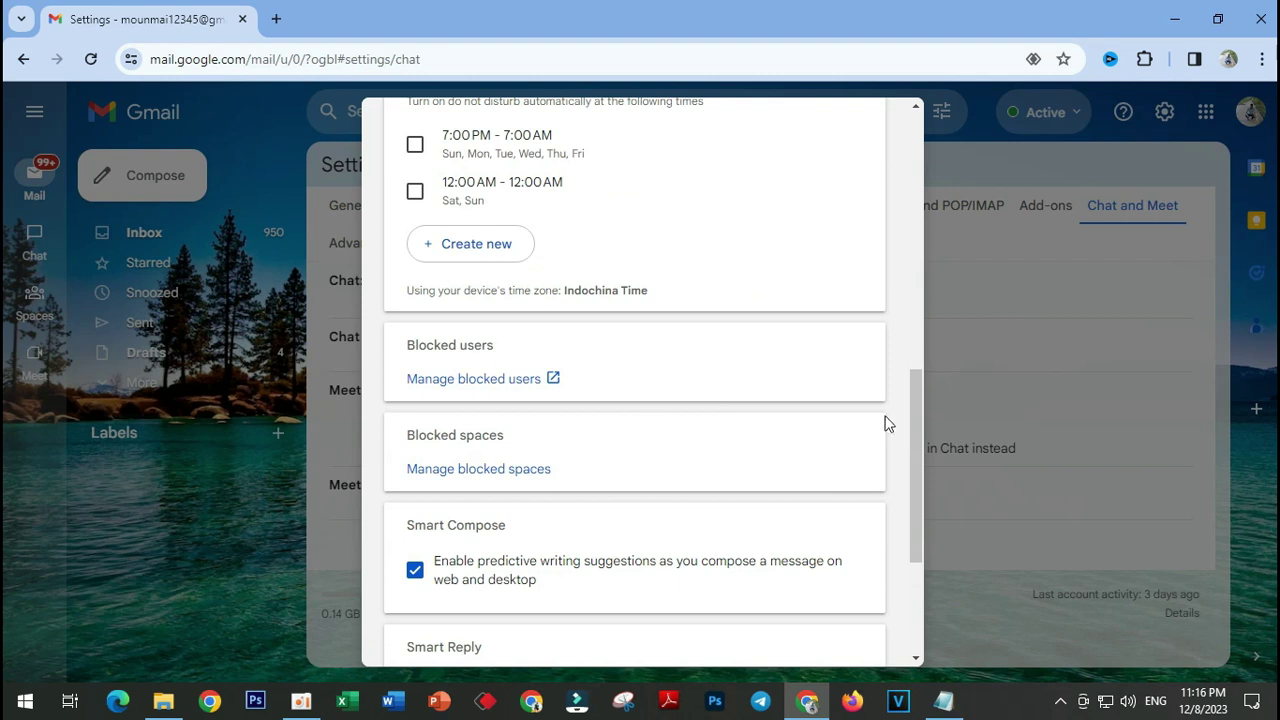
left_click_drag(918, 405, 922, 490)
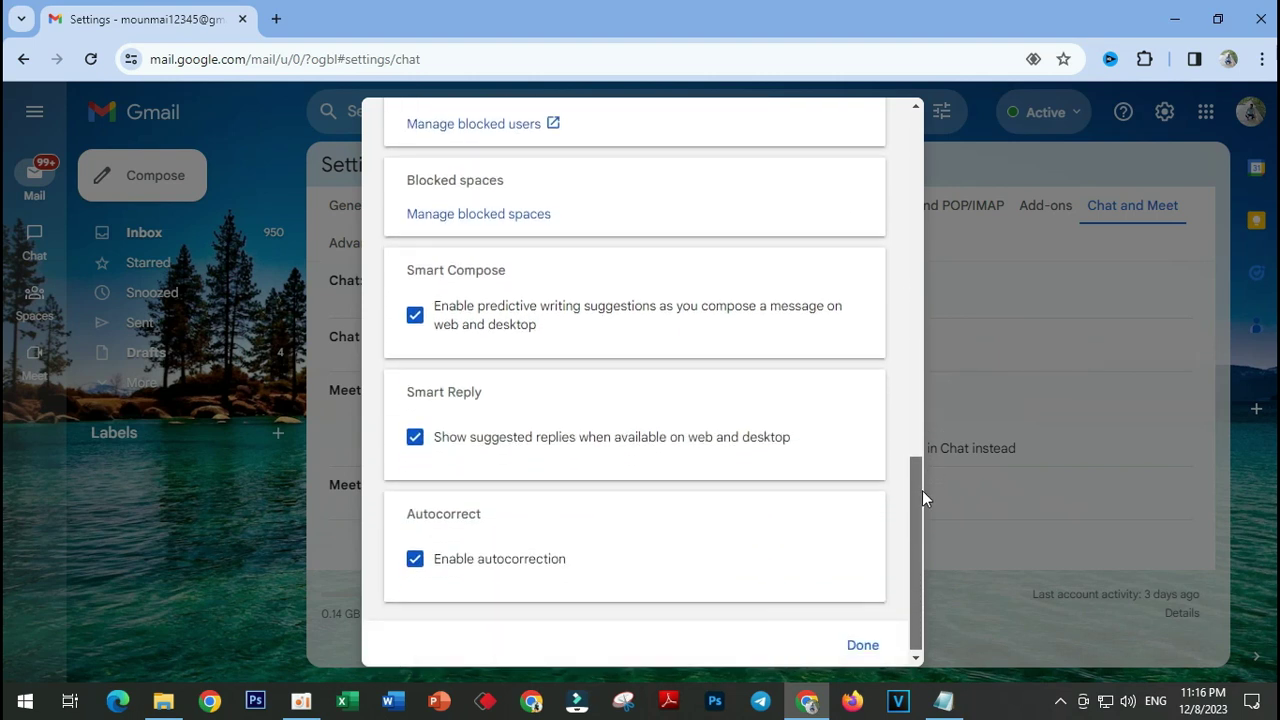
mouse_move(922, 491)
left_mouse_down()
mouse_move(916, 521)
mouse_move(908, 472)
left_mouse_up()
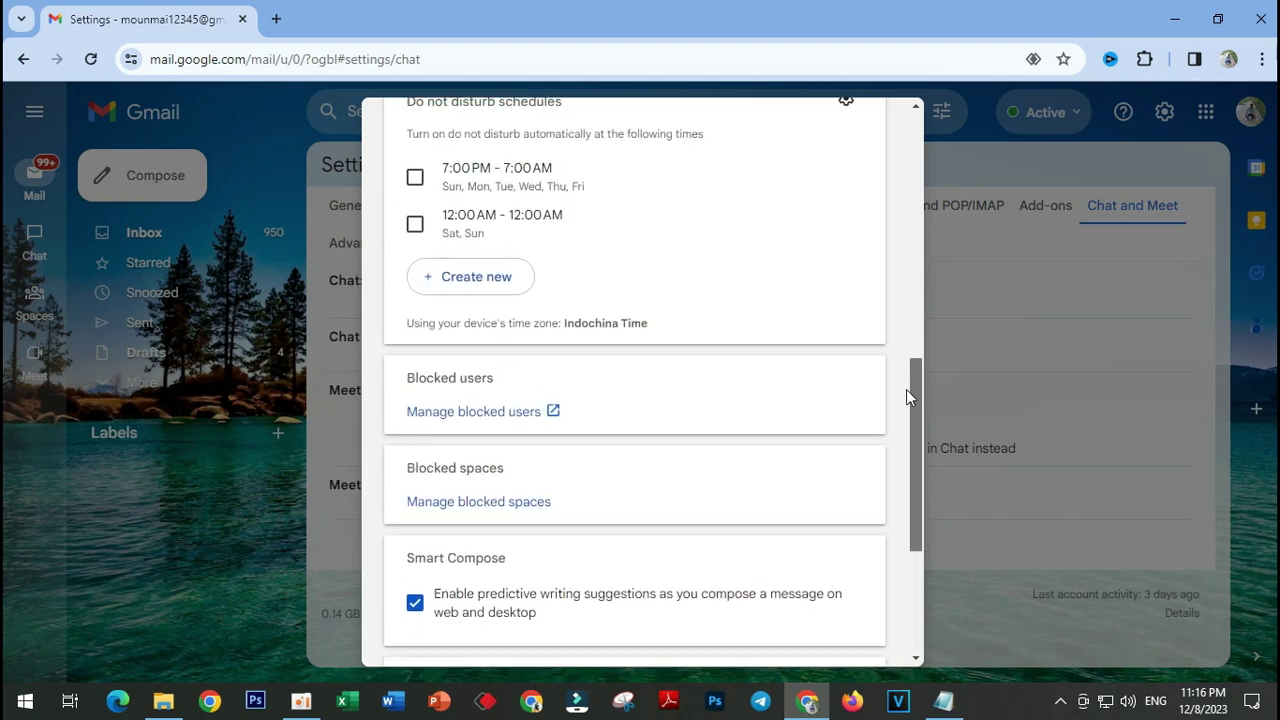
left_click_drag(906, 465, 911, 317)
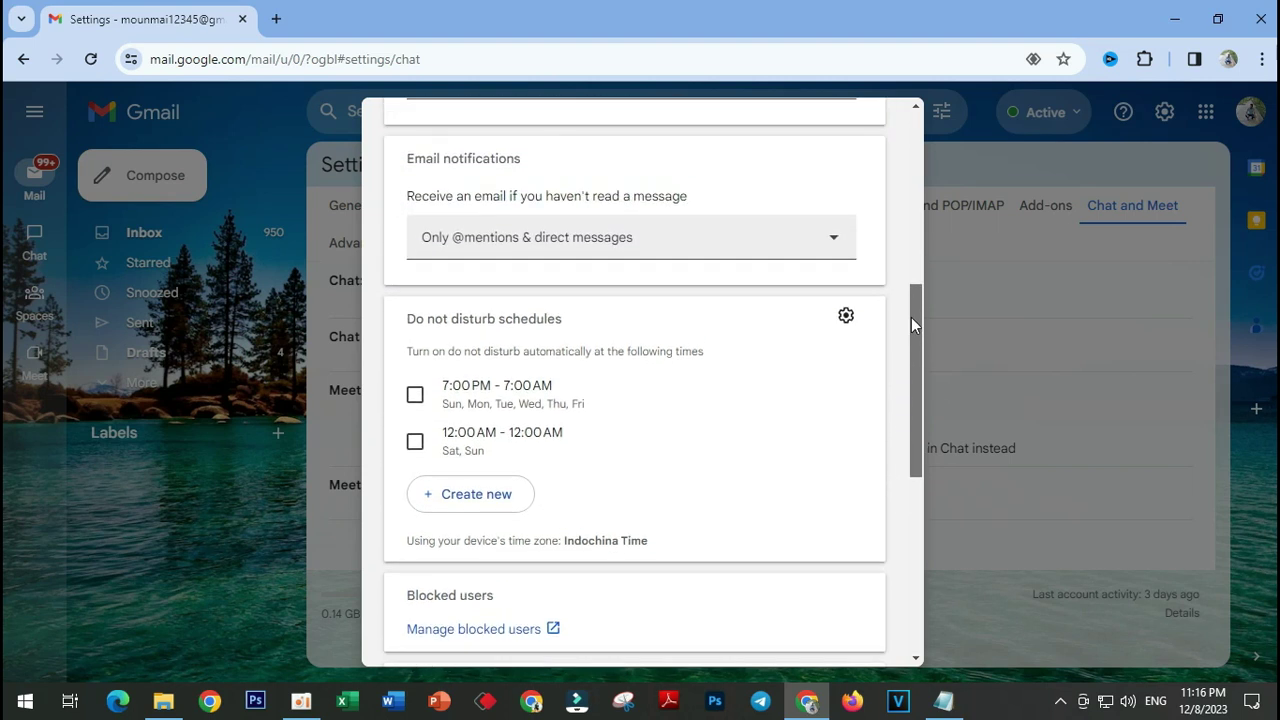
left_click(828, 235)
left_click(828, 235)
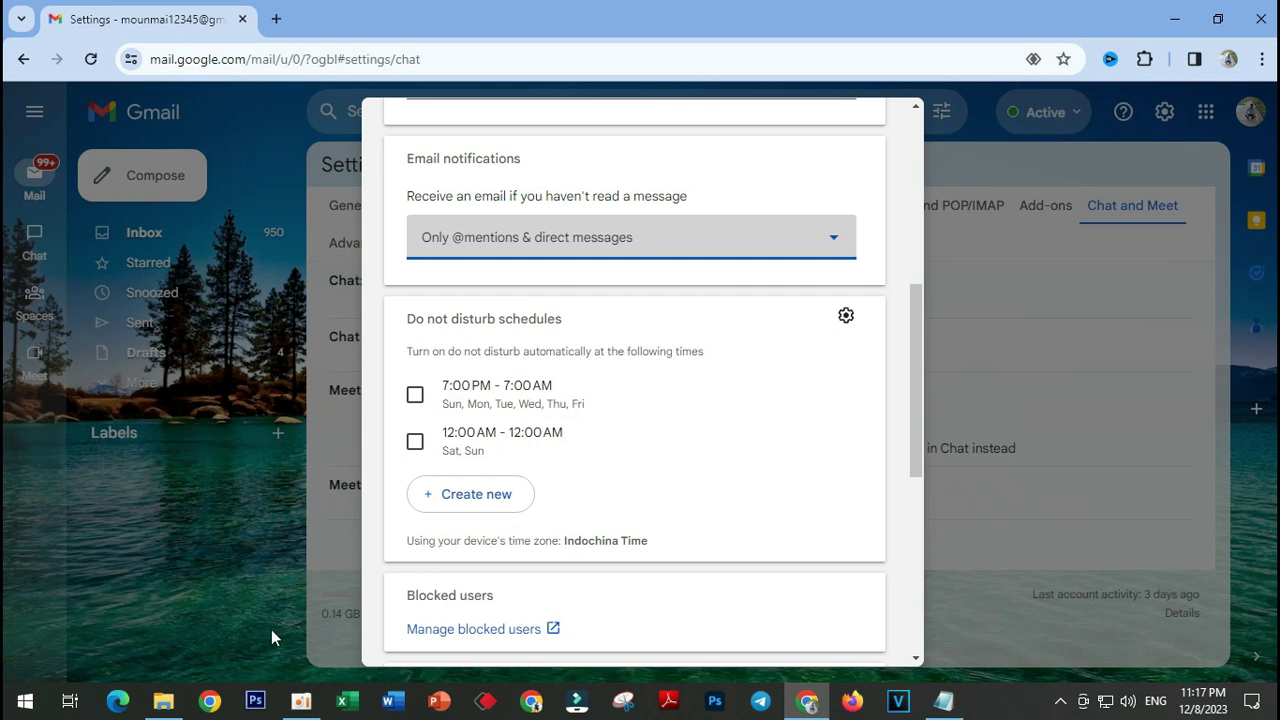
left_click(297, 705)
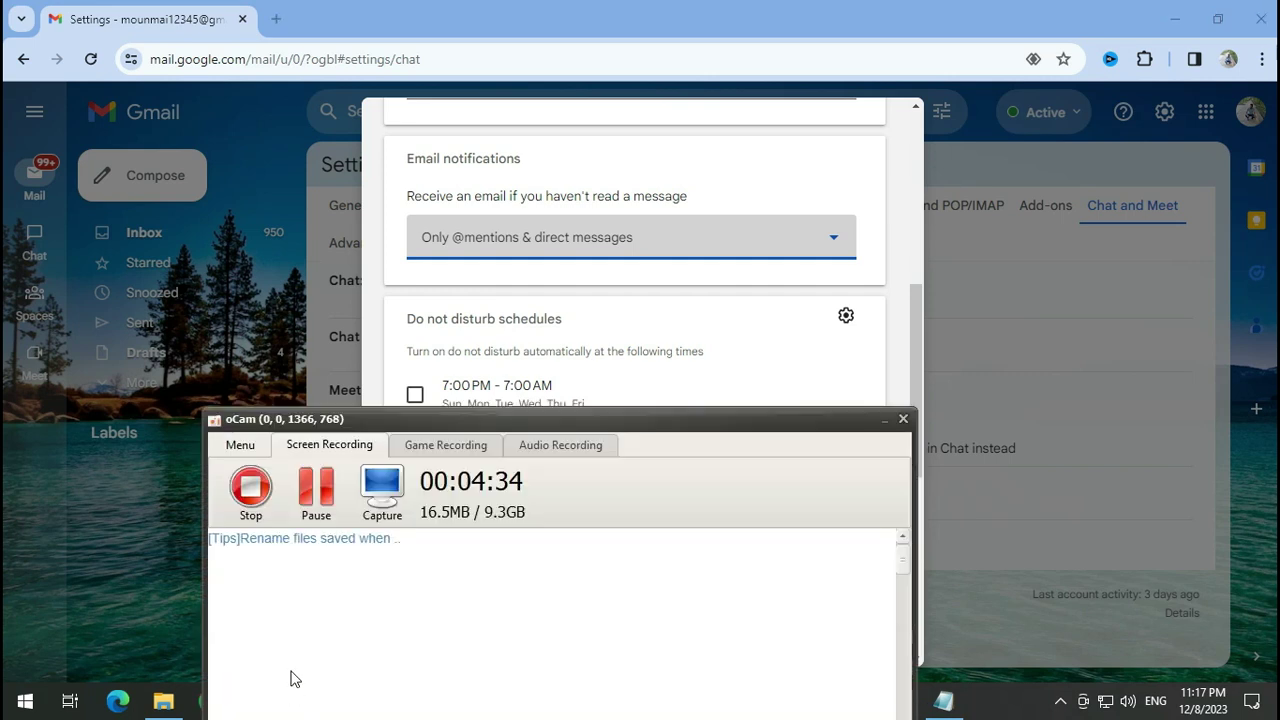